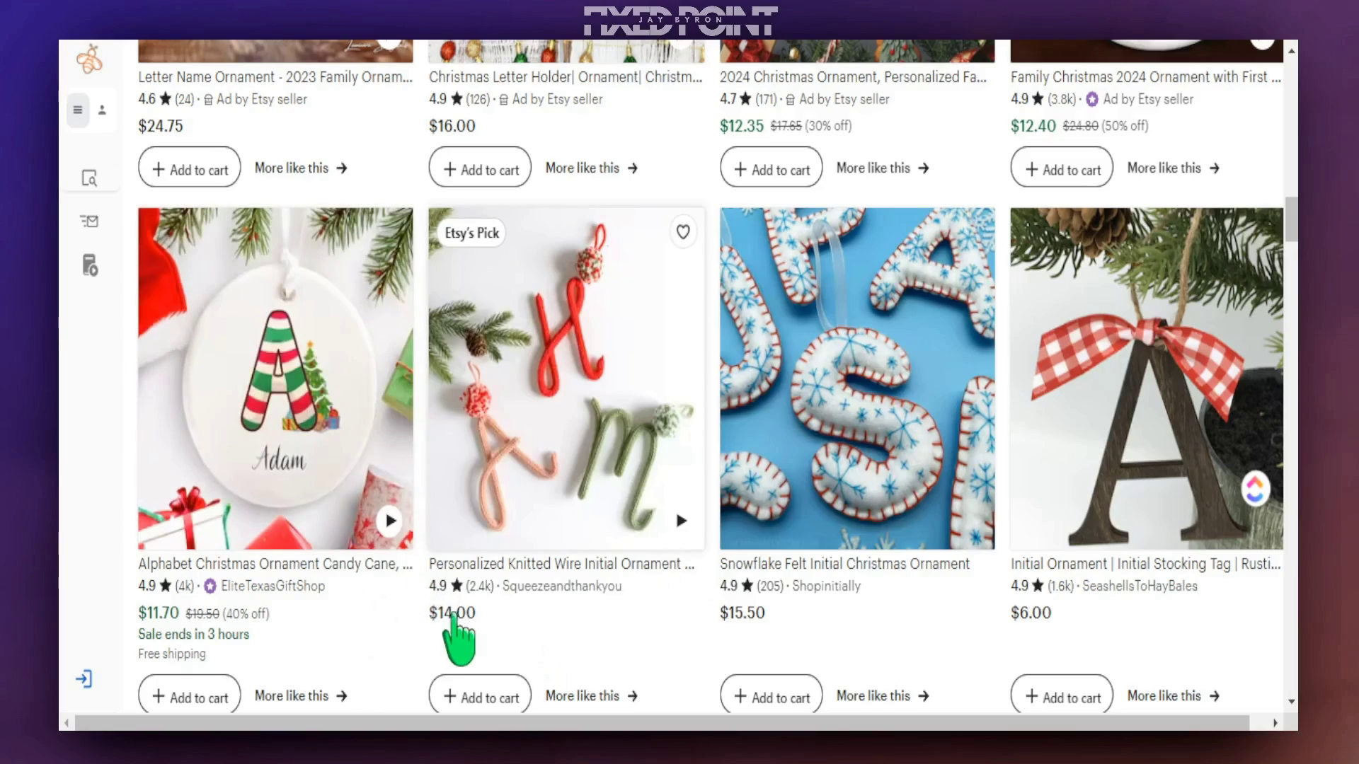
# - Browse the Etsy search results for Christmas letter ornaments, comparing designs, prices and ratings
pyautogui.scroll(-6, 658, 570)
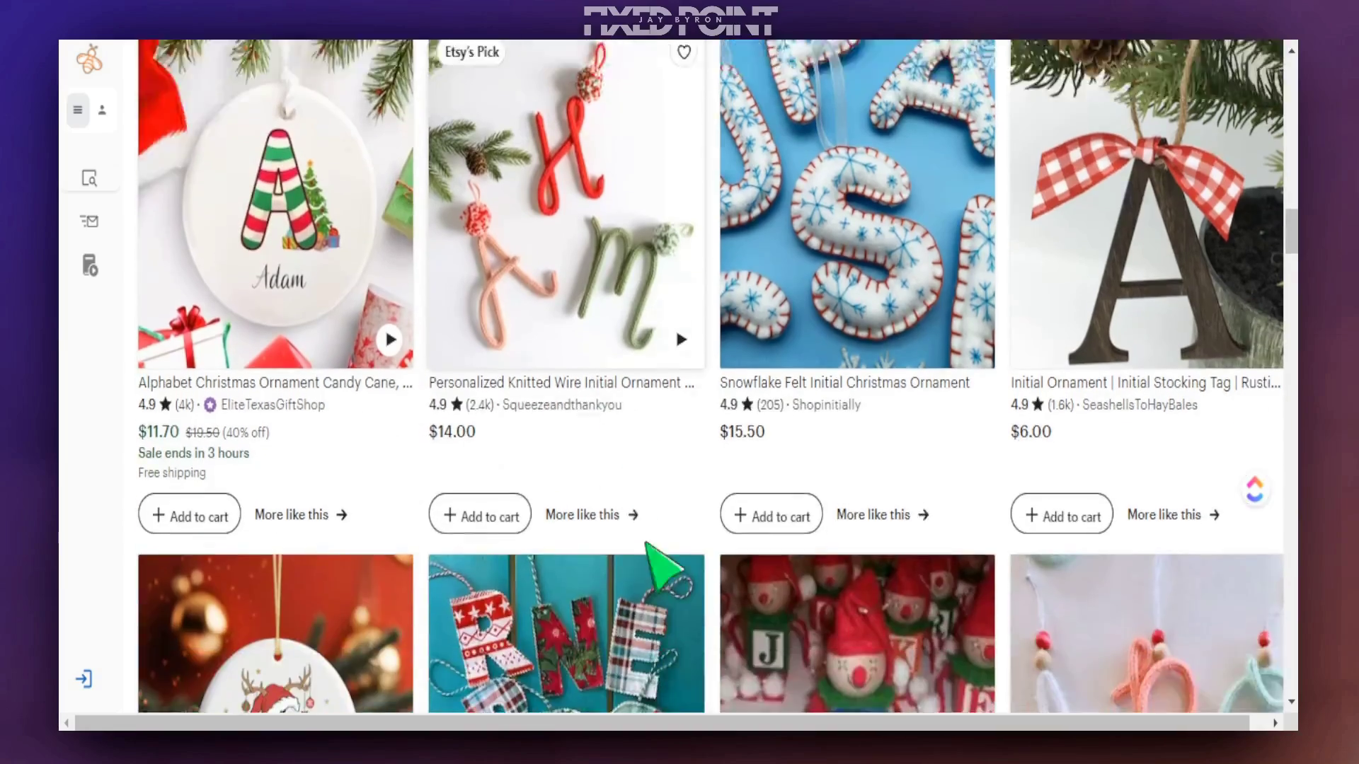
pyautogui.scroll(-3, 642, 538)
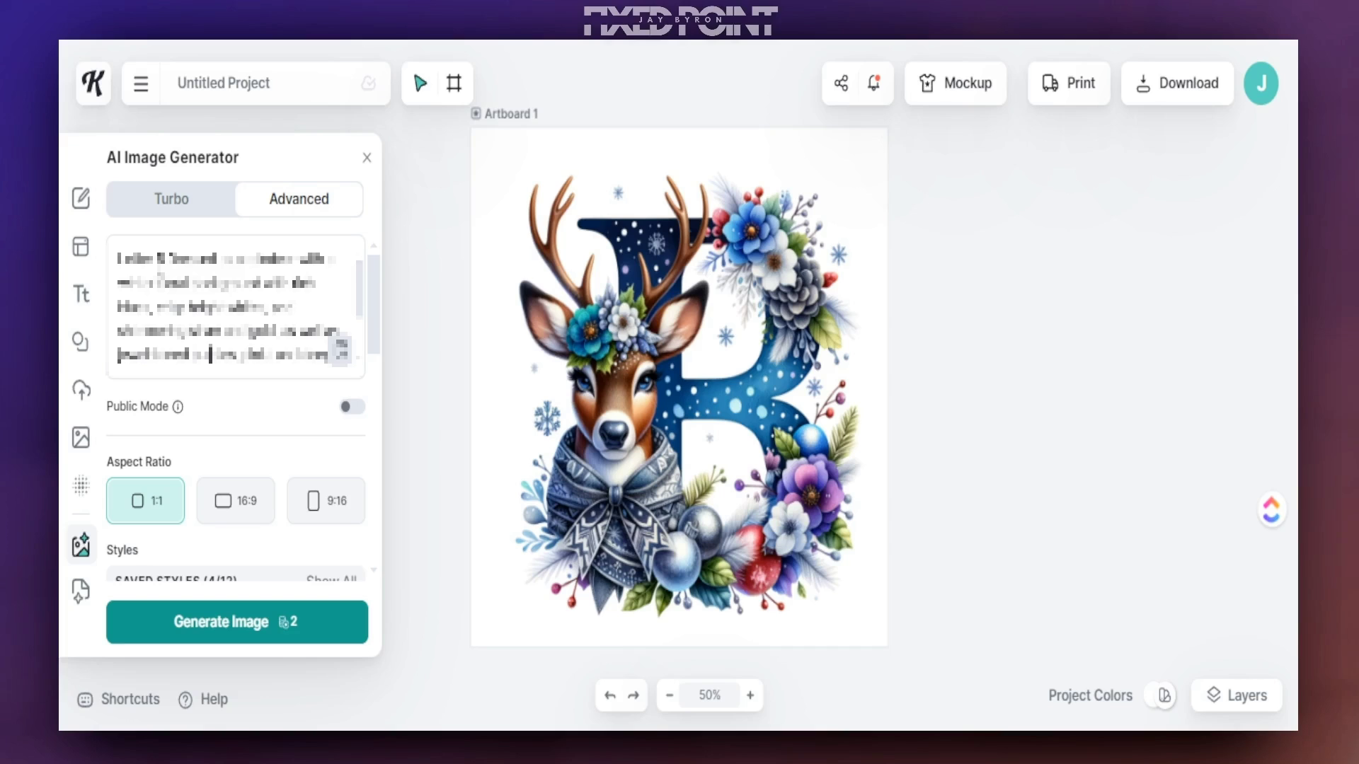
pyautogui.scroll(-2, 211, 296)
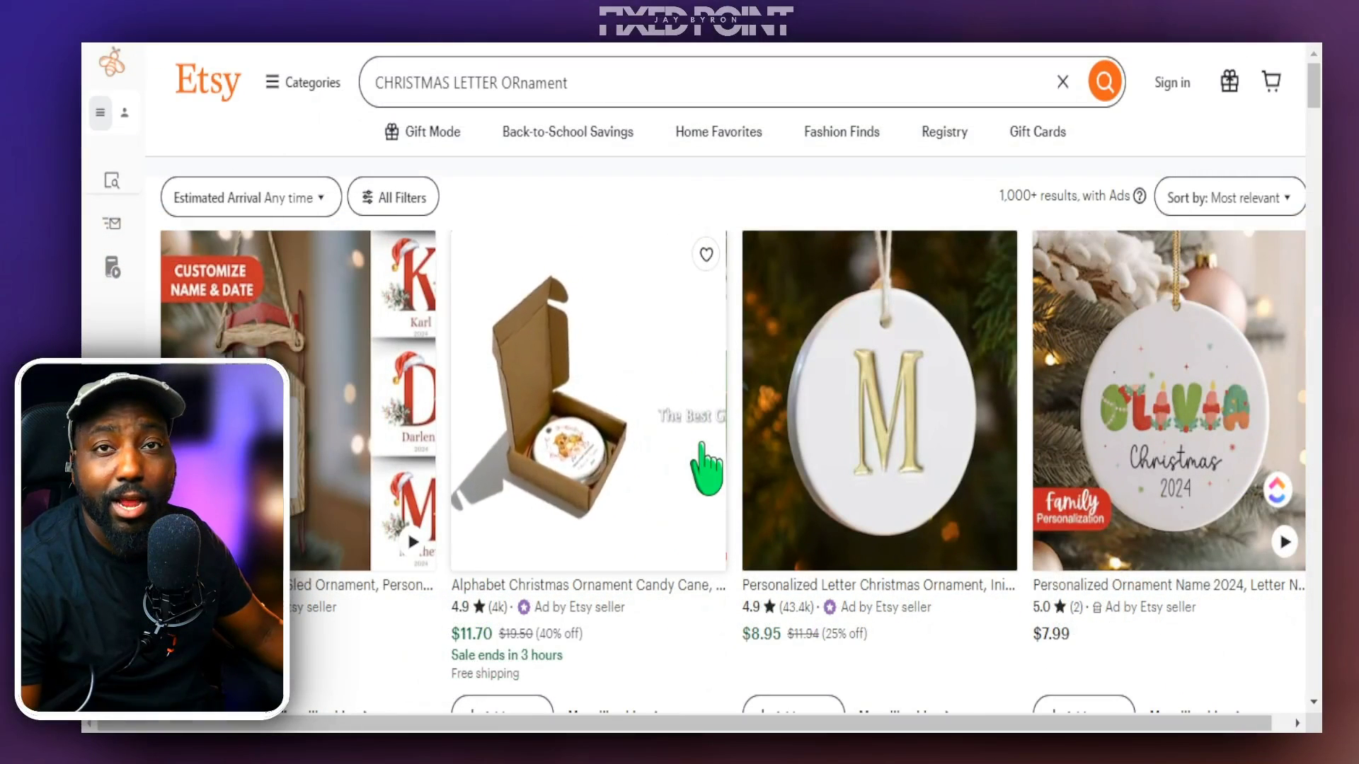
pyautogui.scroll(-5, 729, 474)
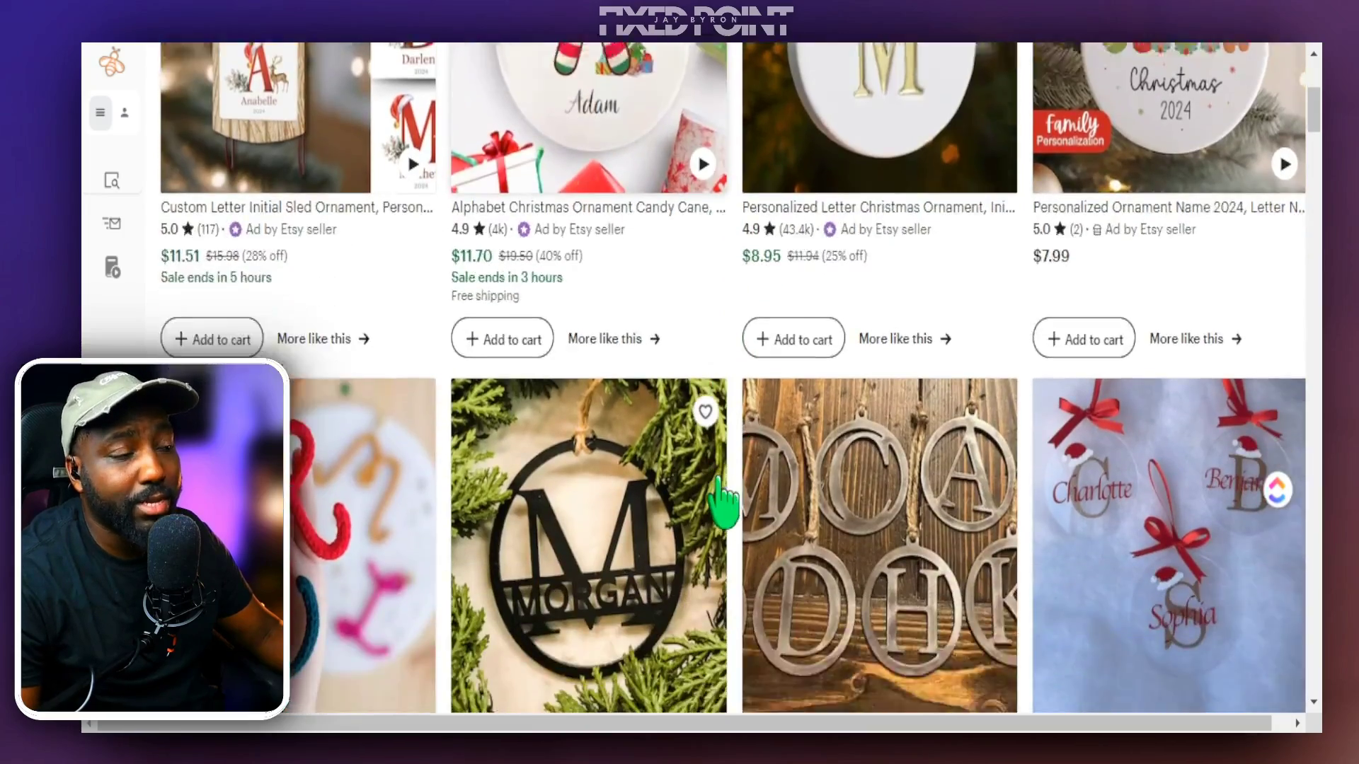
pyautogui.scroll(-20, 722, 504)
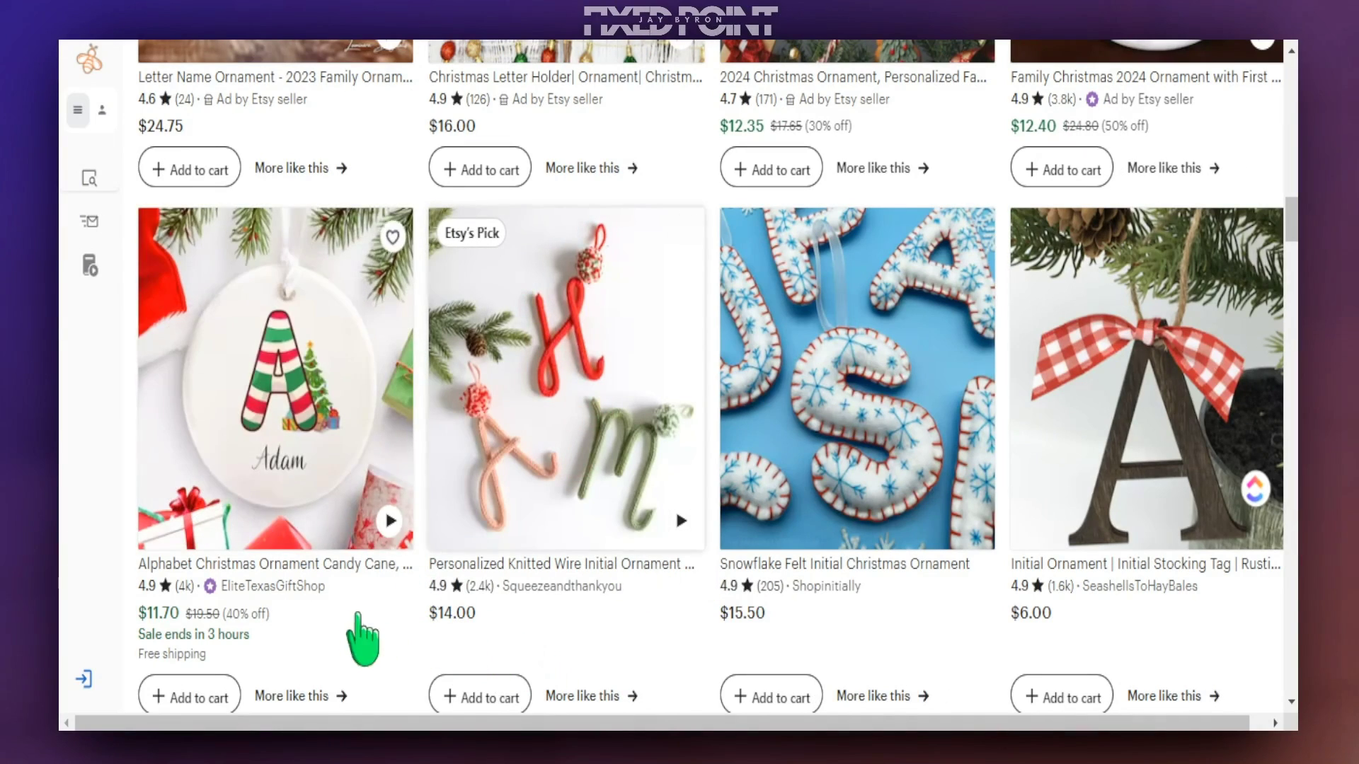
pyautogui.scroll(-5, 510, 606)
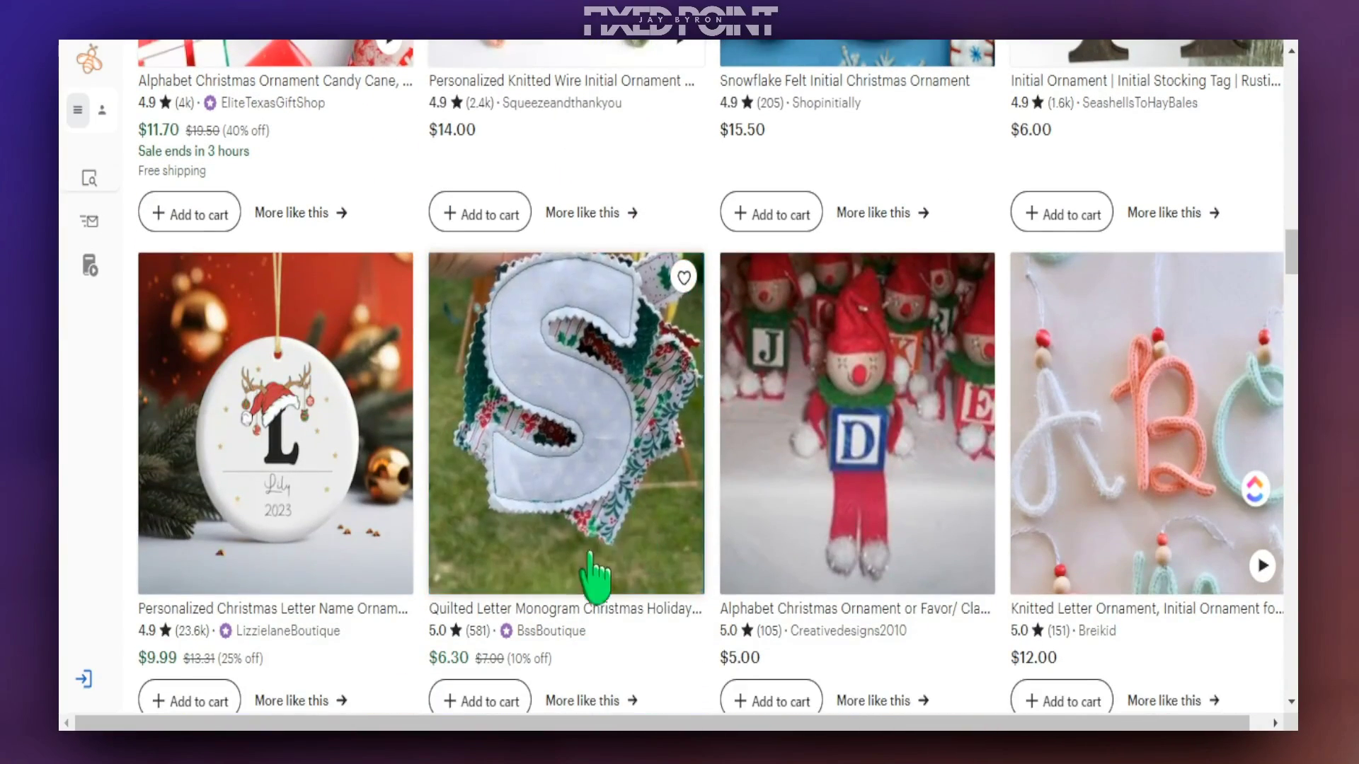
pyautogui.scroll(-3, 538, 559)
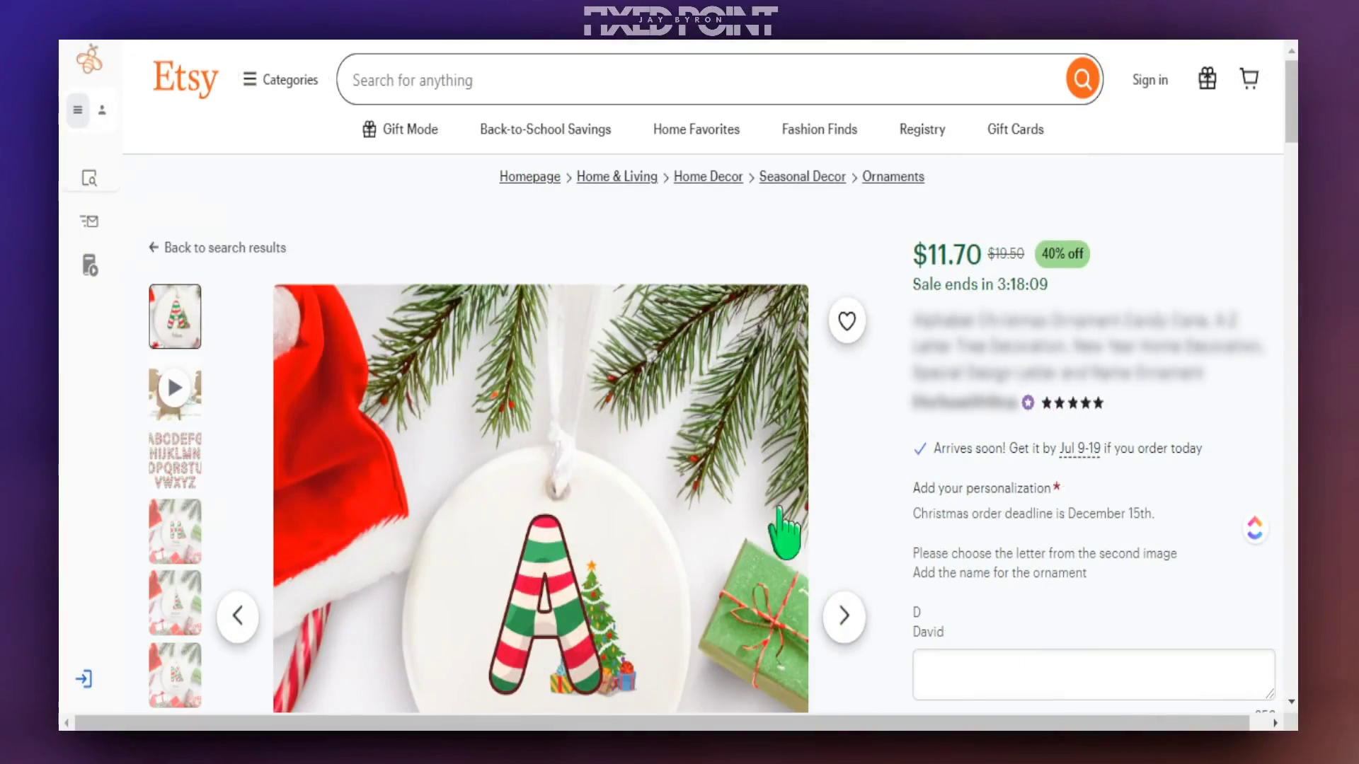
# - Examine the candy cane alphabet ornament listing for its design, price and personalization options
pyautogui.scroll(-2, 443, 441)
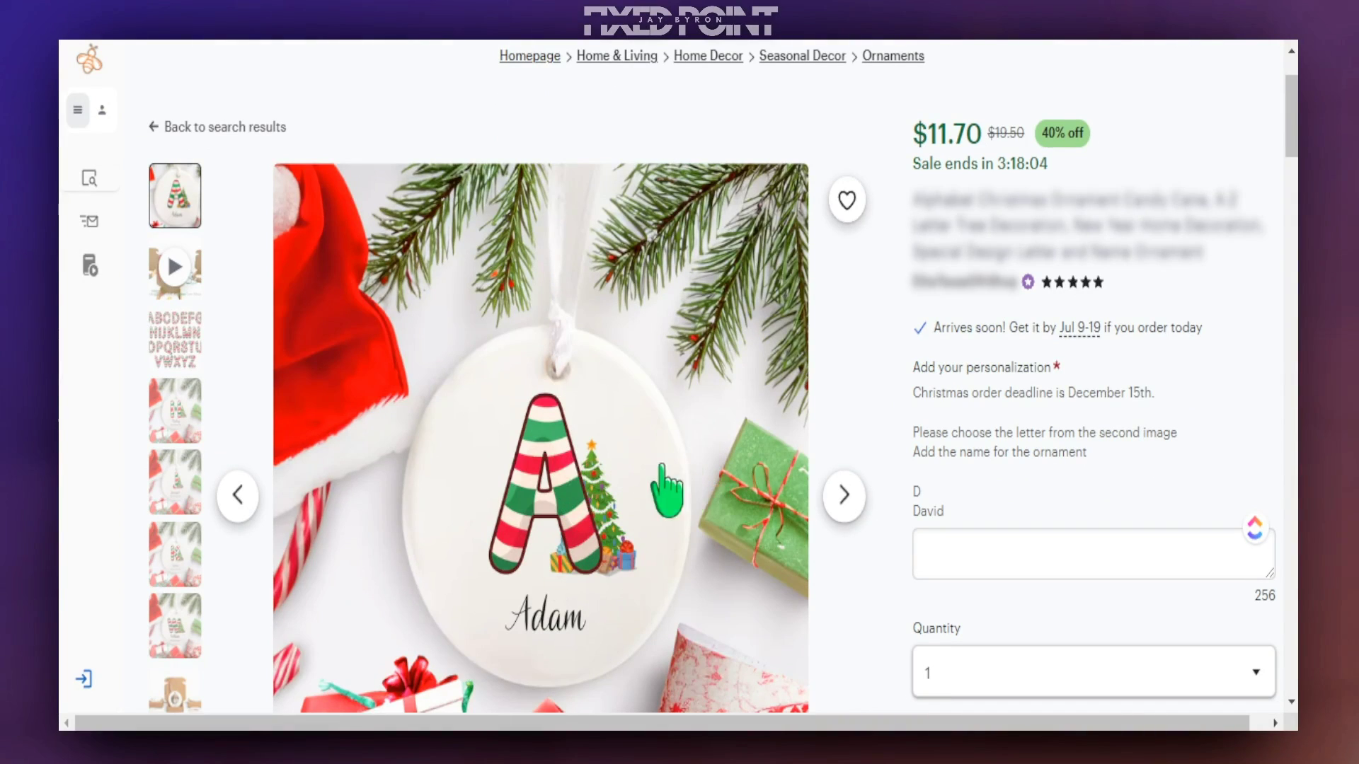
pyautogui.scroll(-6, 773, 424)
pyautogui.scroll(8, 328, 279)
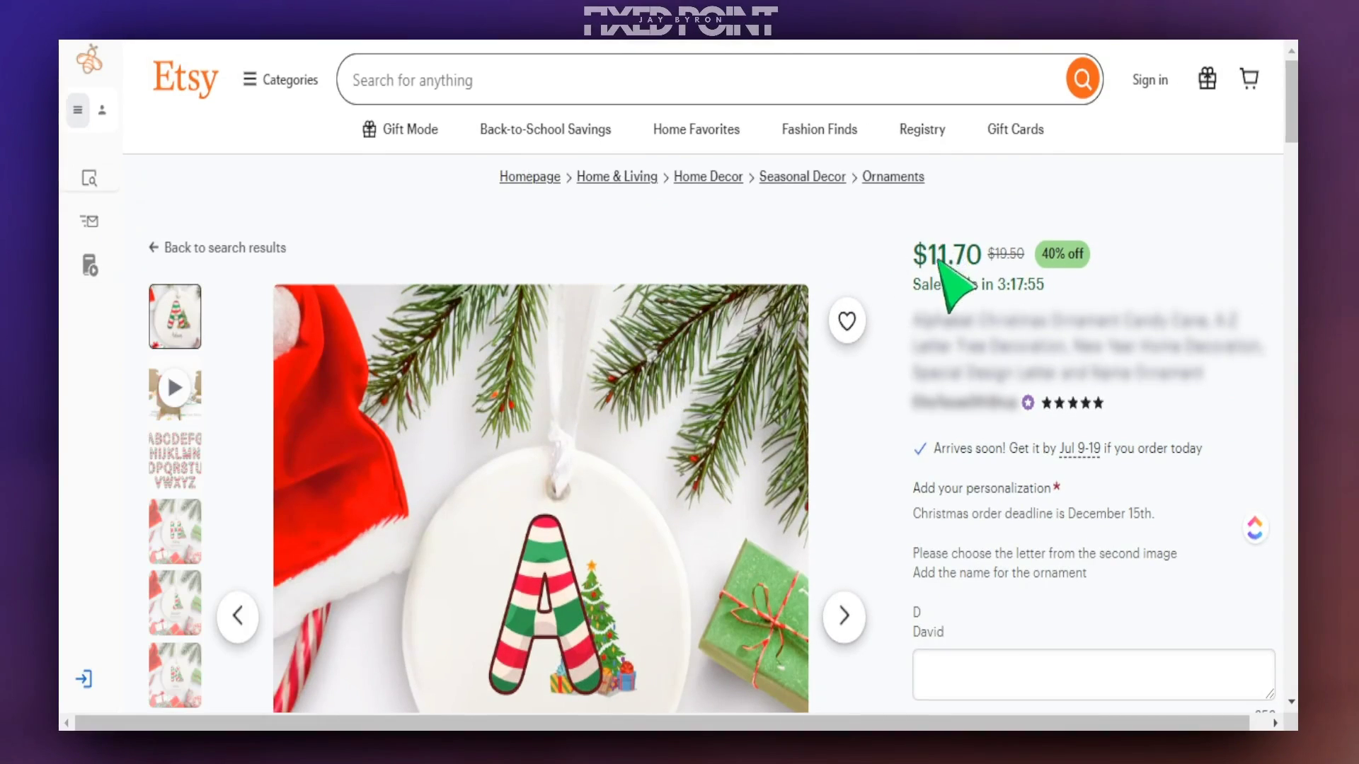
pyautogui.scroll(-3, 945, 297)
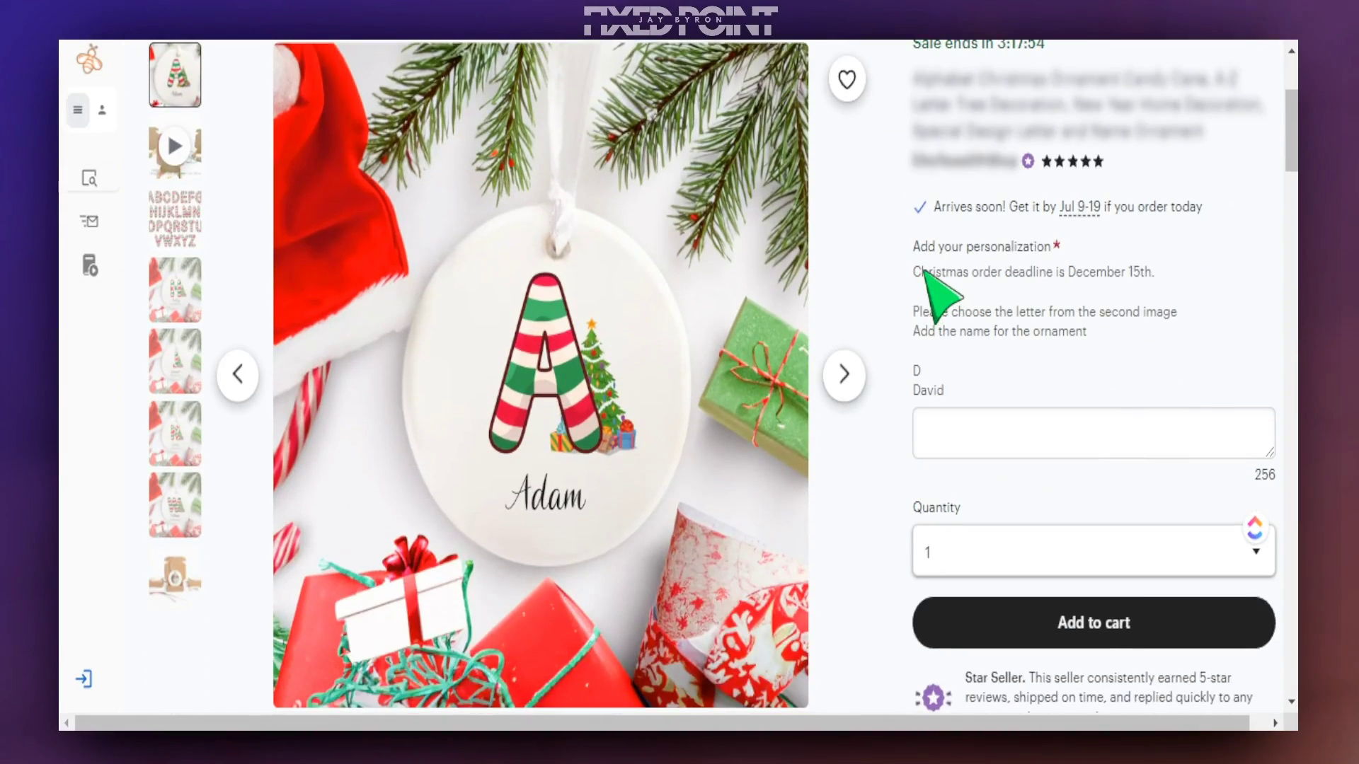
pyautogui.scroll(-5, 923, 271)
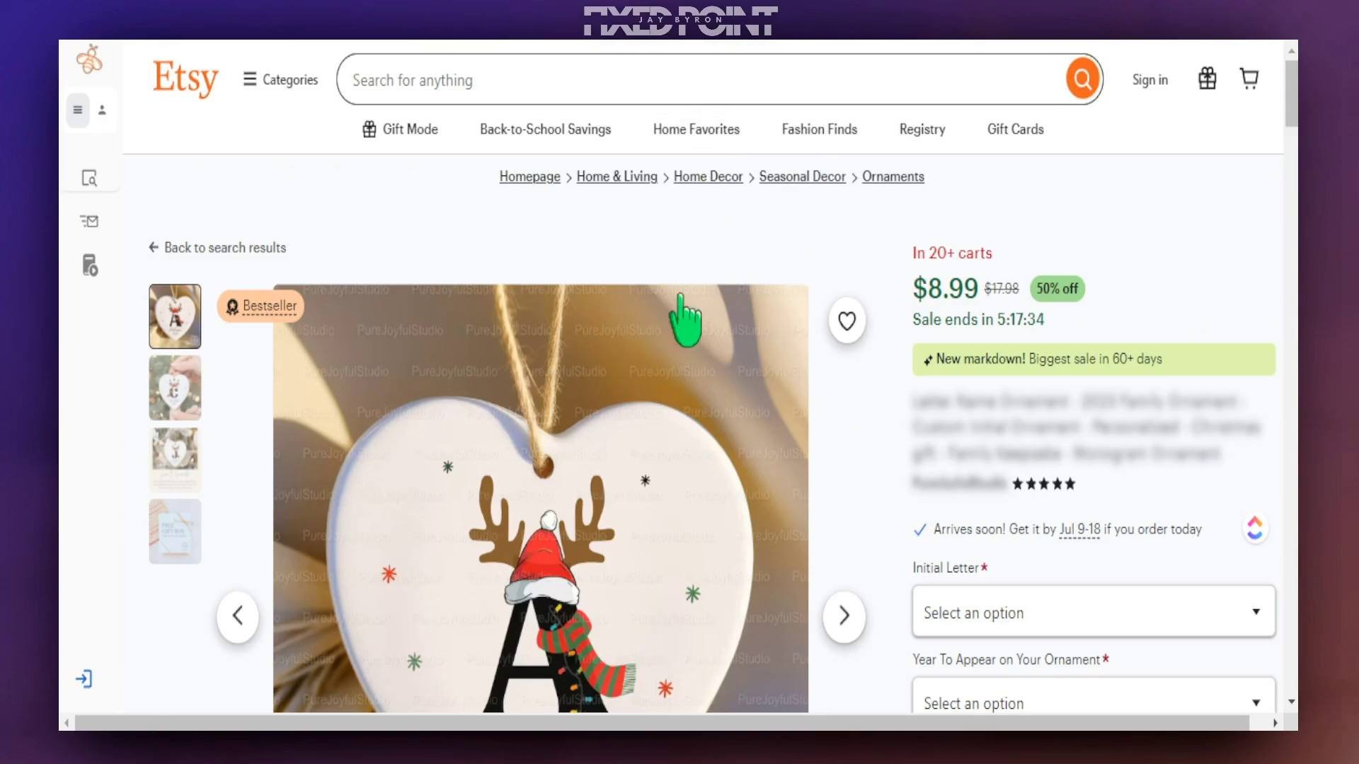
# - Examine the heart-shaped reindeer letter ornament listing, including its design, personalization options and item reviews
pyautogui.scroll(-2, 679, 296)
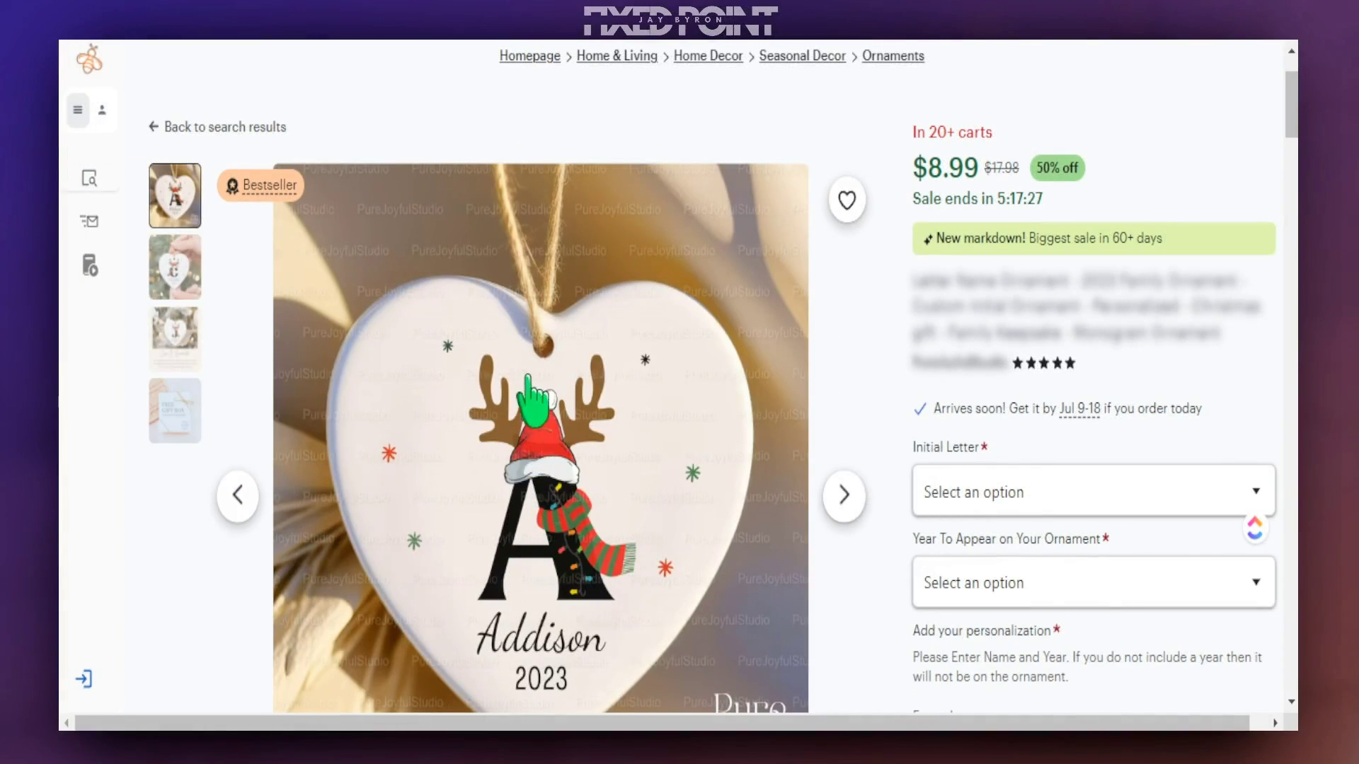
pyautogui.scroll(-3, 622, 567)
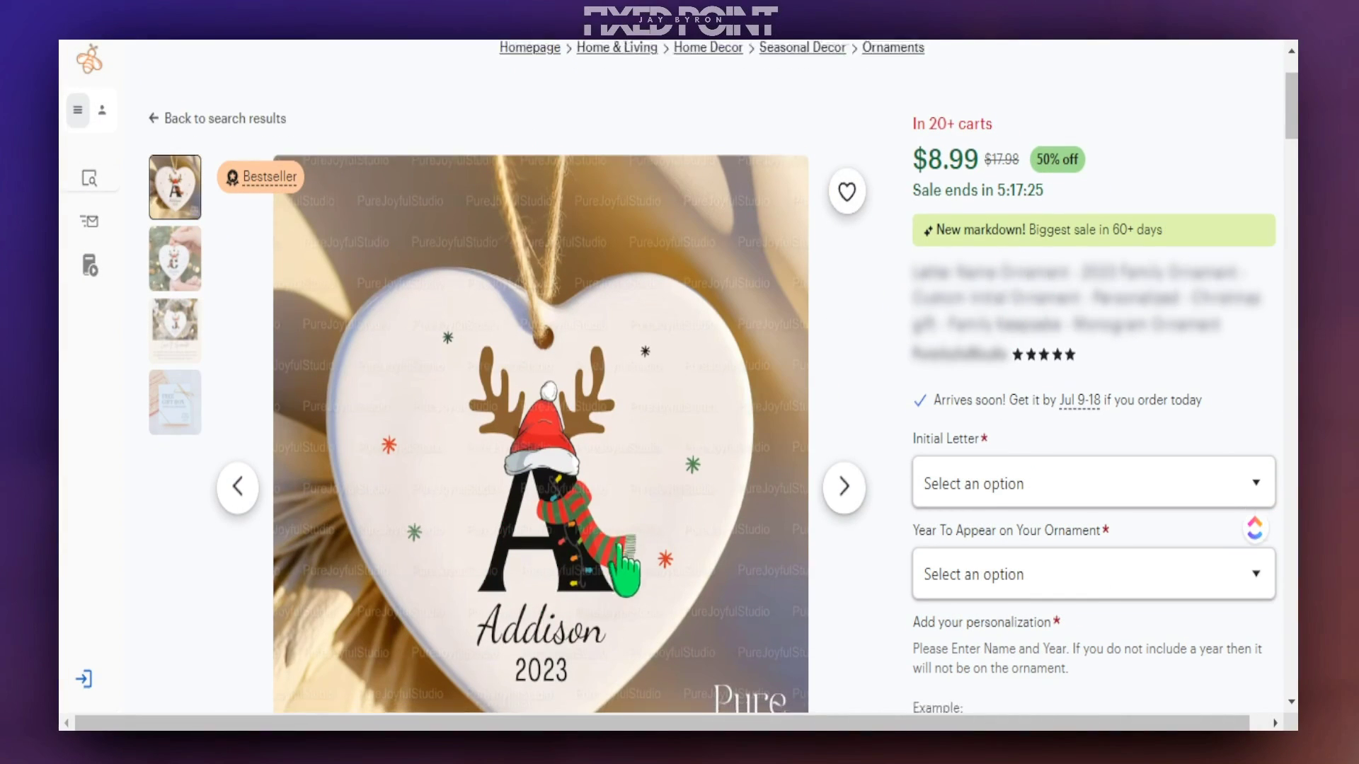
pyautogui.scroll(3, 566, 467)
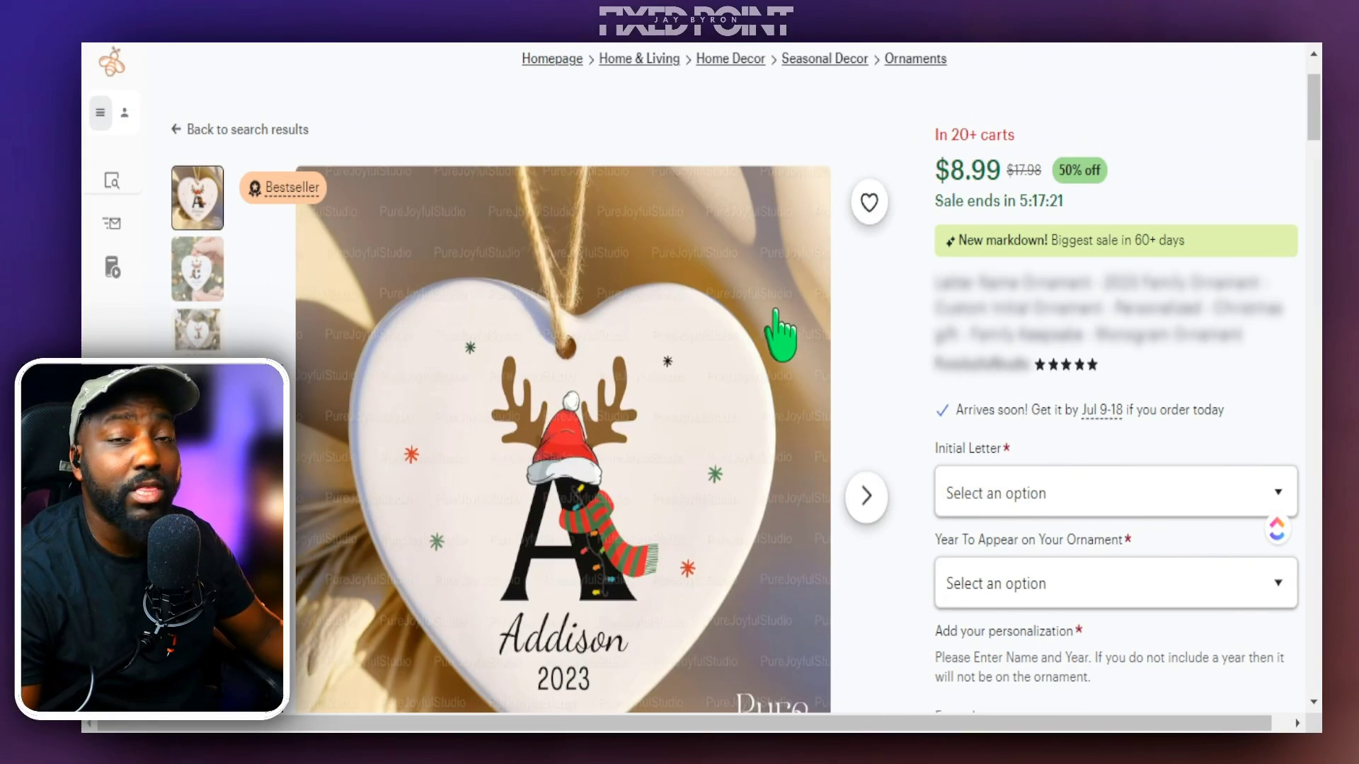
pyautogui.scroll(-5, 708, 358)
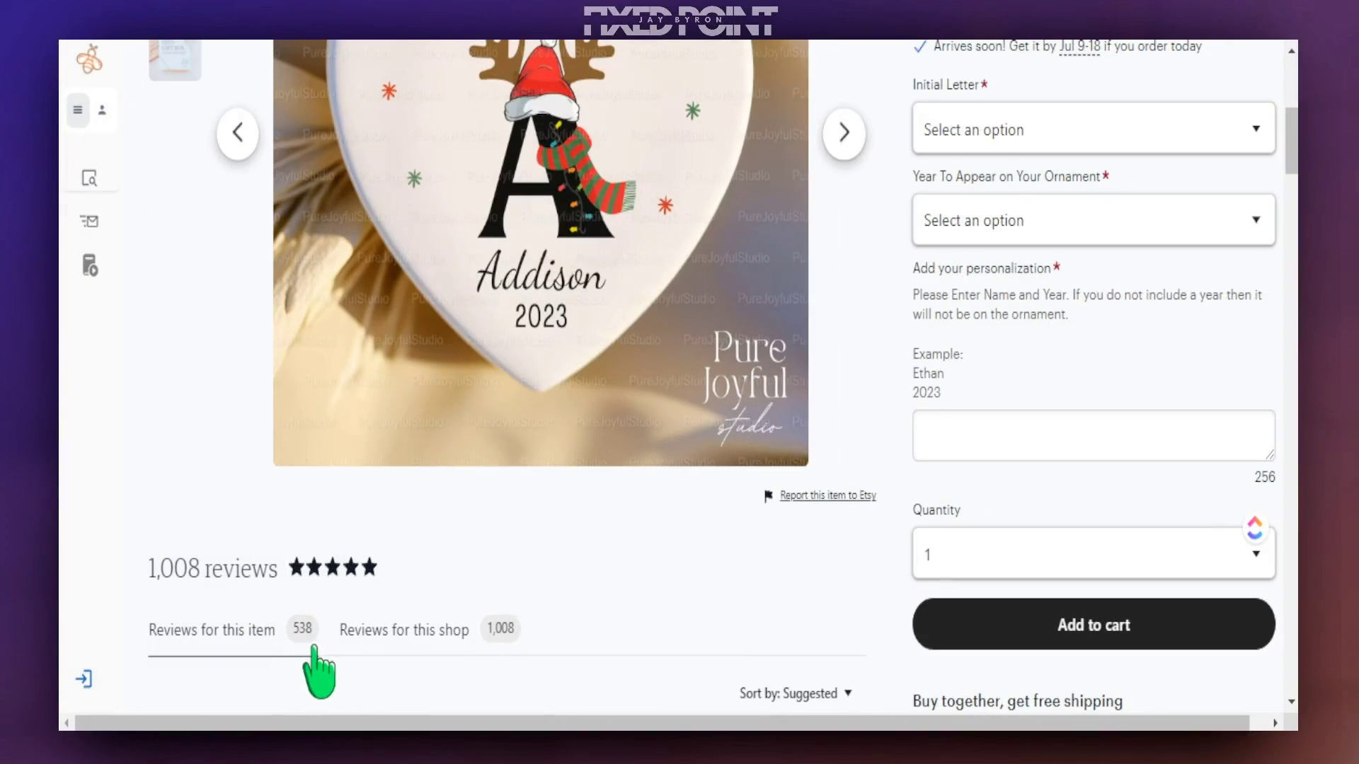
pyautogui.scroll(2, 319, 649)
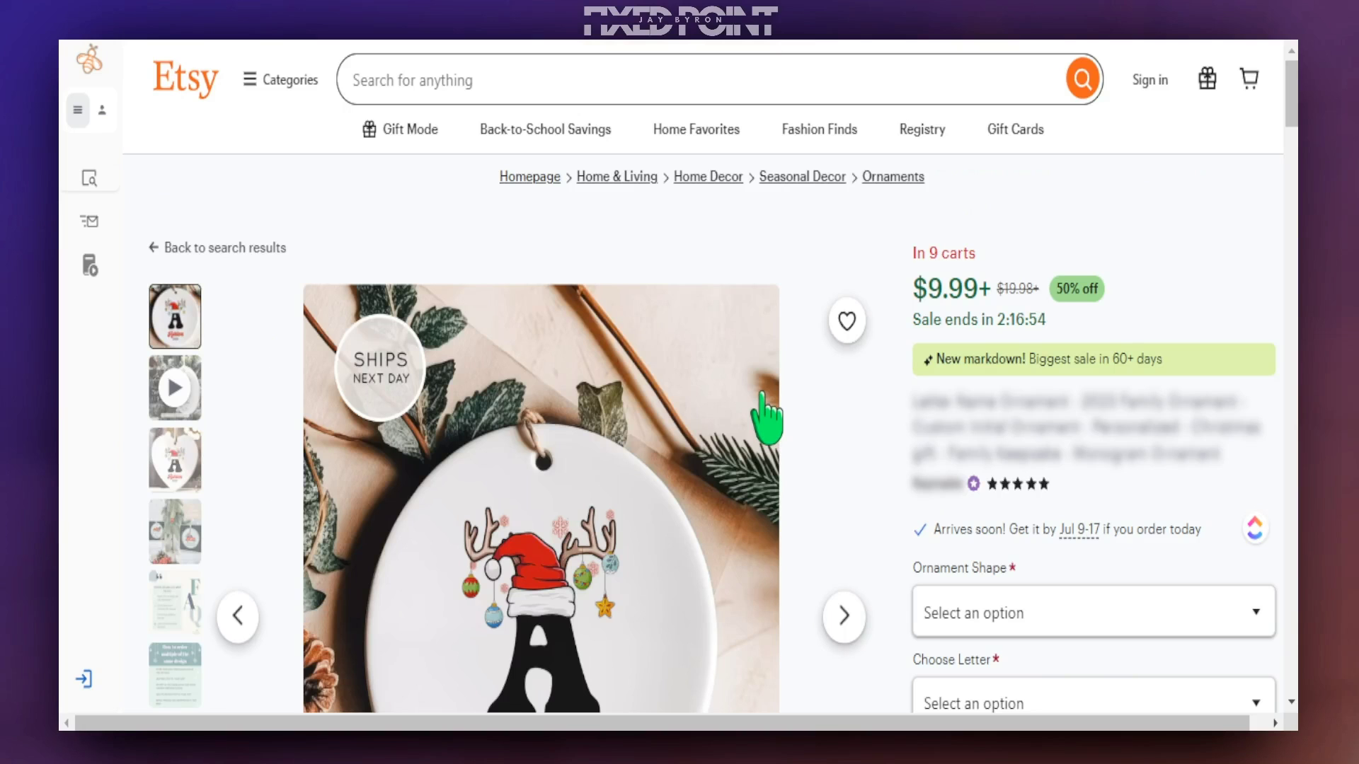
# - Review the round antler-and-Santa-hat letter ornament listing with its reviews, and compare the floral and heart-shaped letter ornaments
pyautogui.scroll(-3, 763, 417)
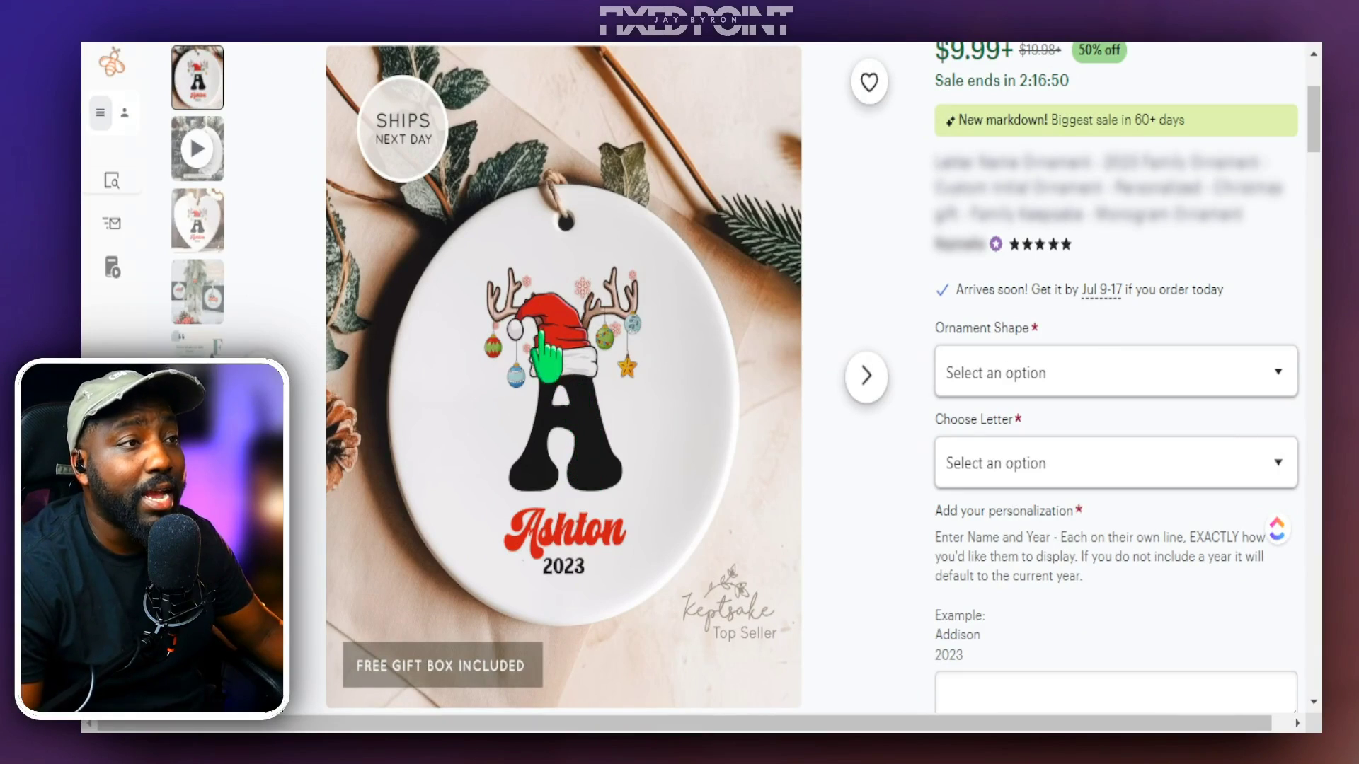
pyautogui.scroll(2, 850, 347)
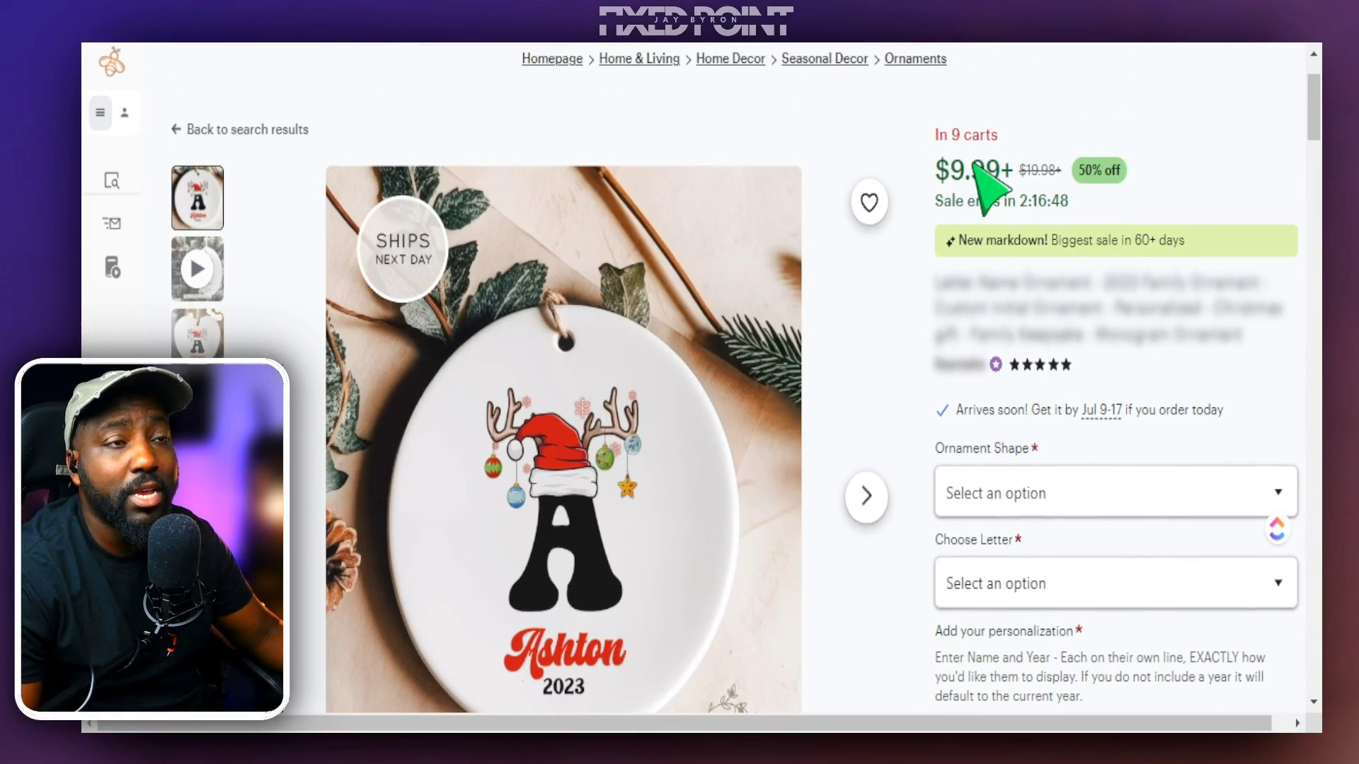
pyautogui.scroll(-6, 651, 443)
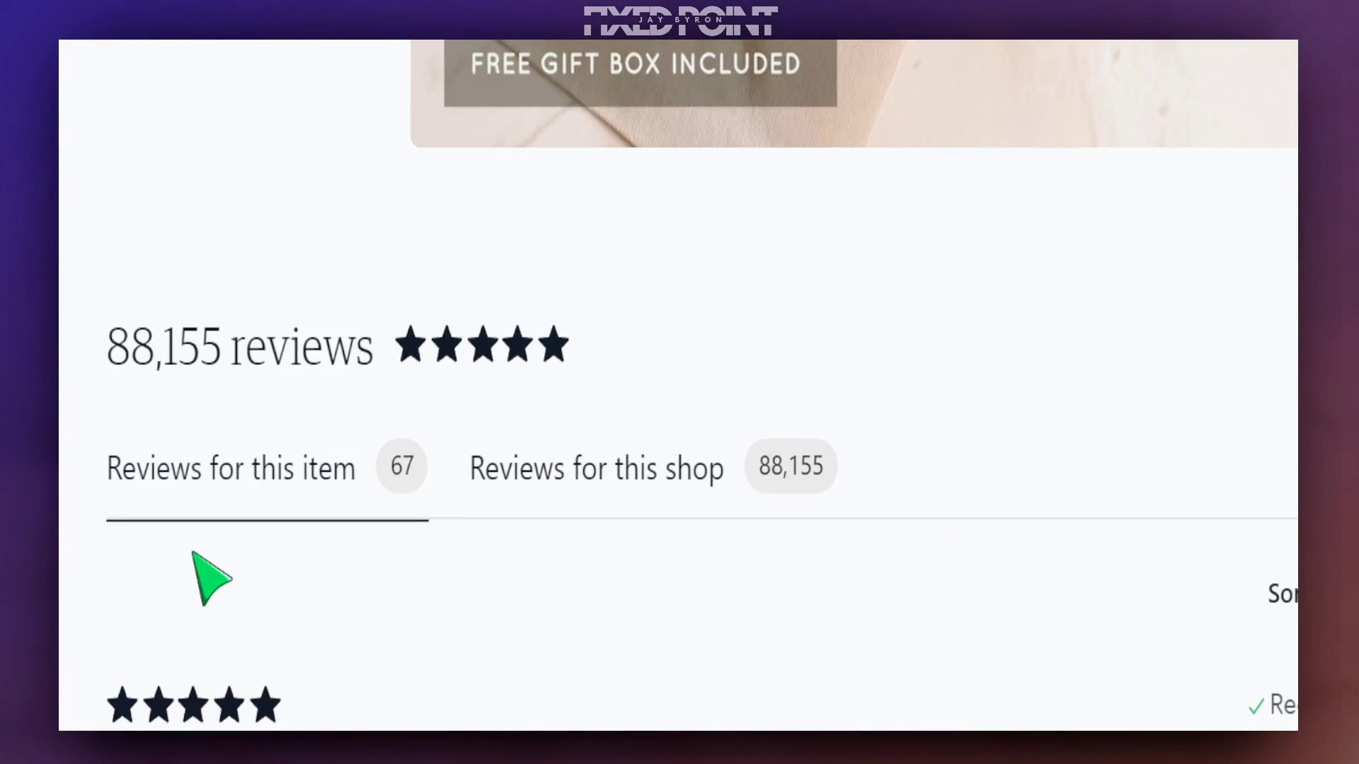
pyautogui.scroll(7, 761, 457)
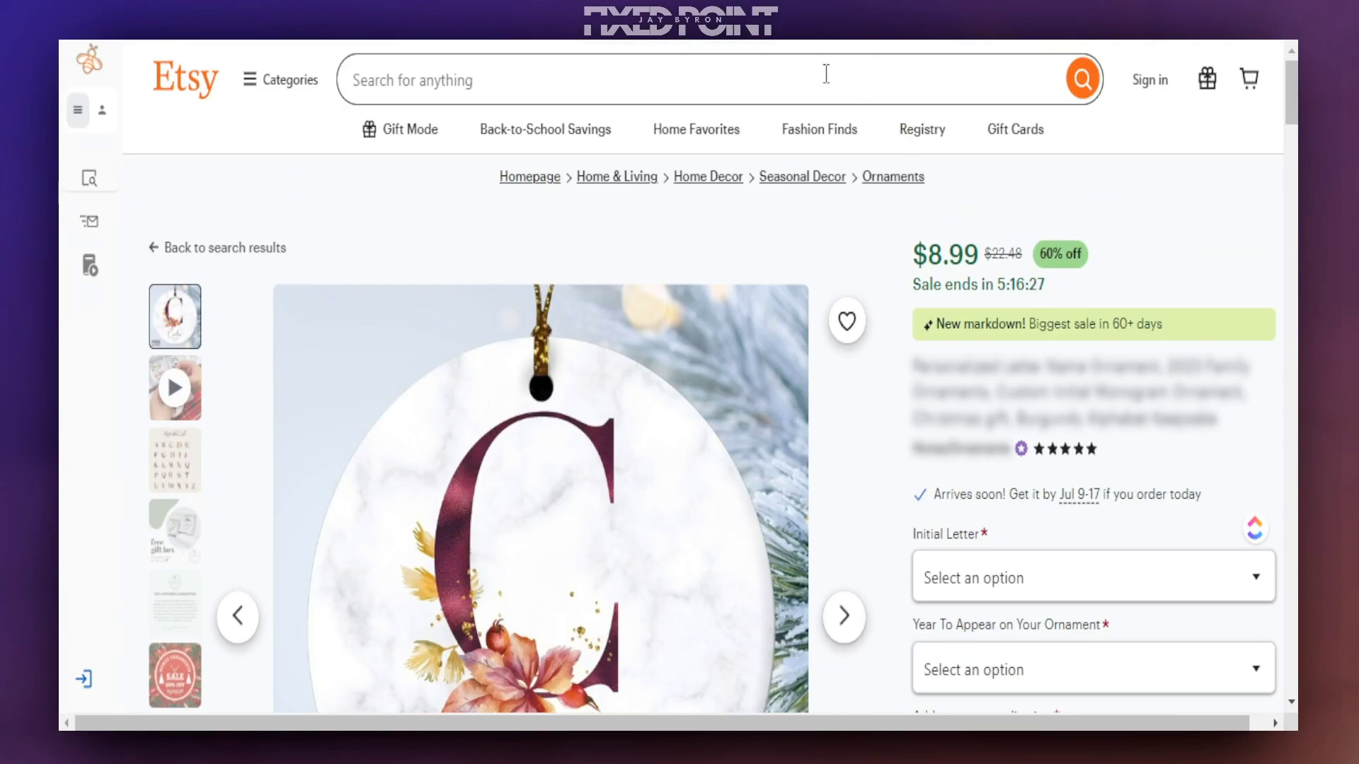
pyautogui.scroll(-3, 697, 340)
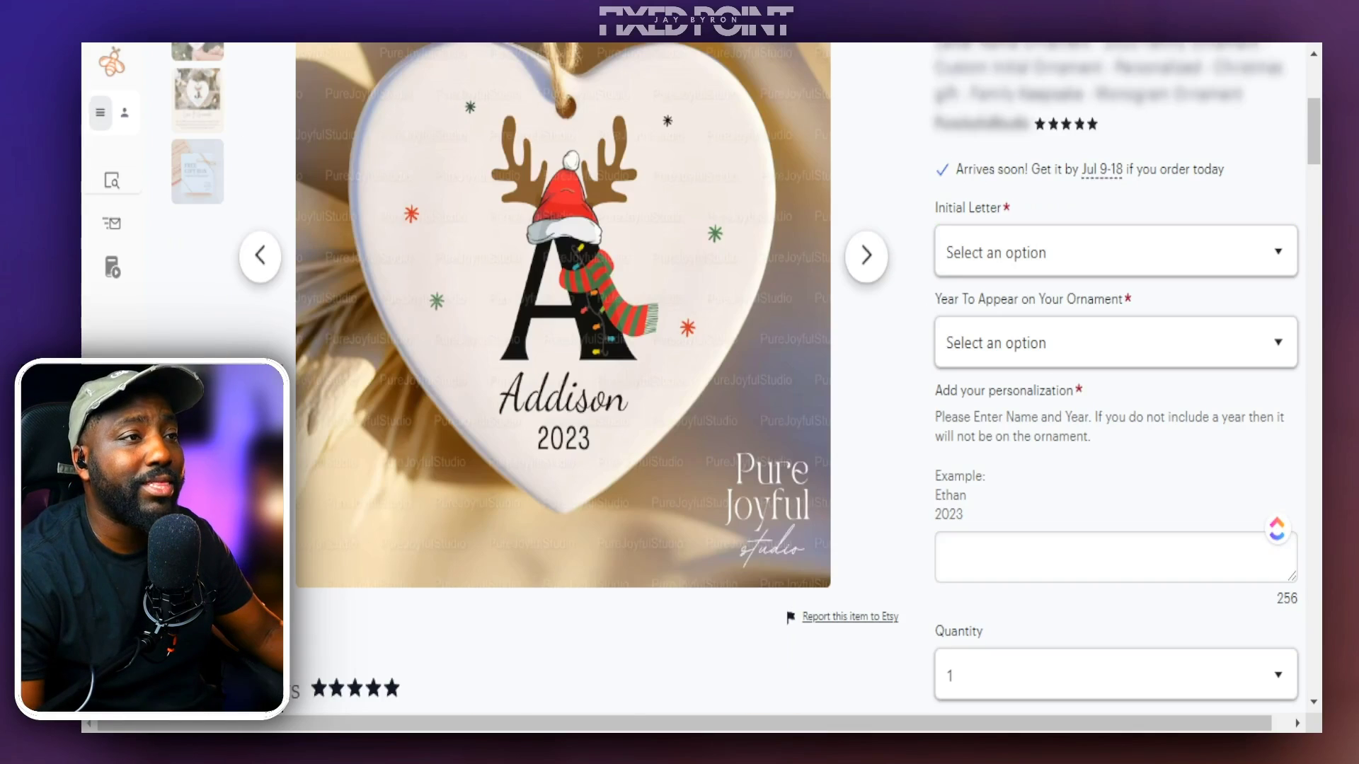
pyautogui.scroll(3, 791, 93)
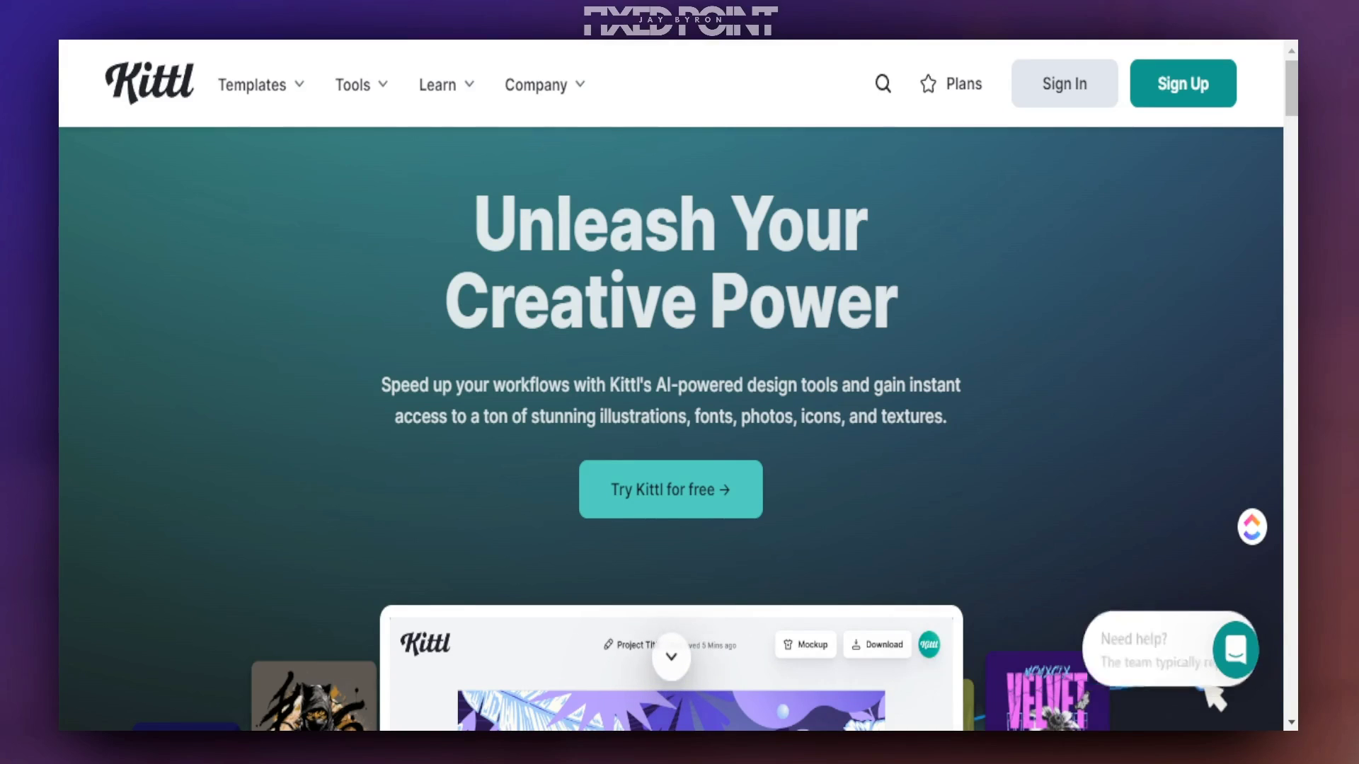
# - Look through the Kittl home page for its design tools and sample artwork
pyautogui.scroll(-5, 1213, 643)
pyautogui.scroll(-3, 667, 429)
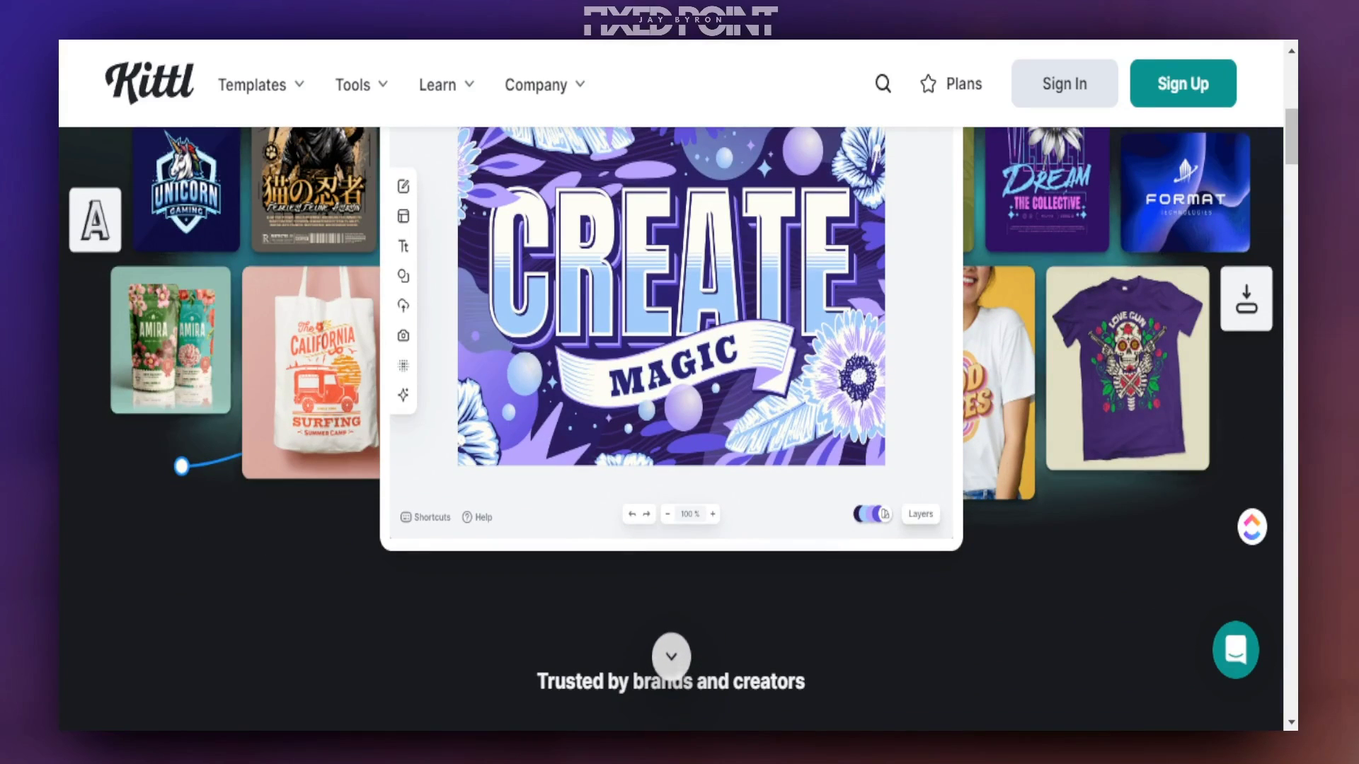
pyautogui.scroll(2, 671, 410)
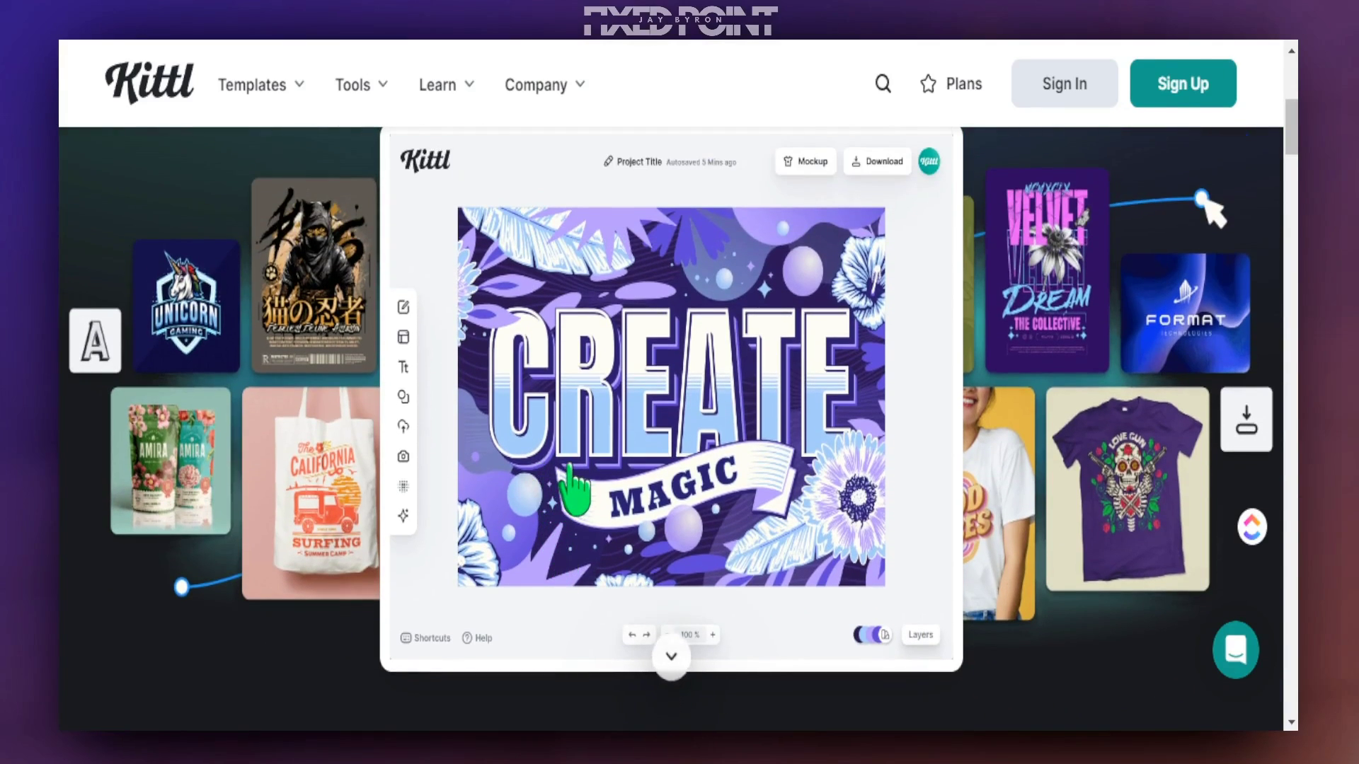
pyautogui.scroll(-2, 577, 453)
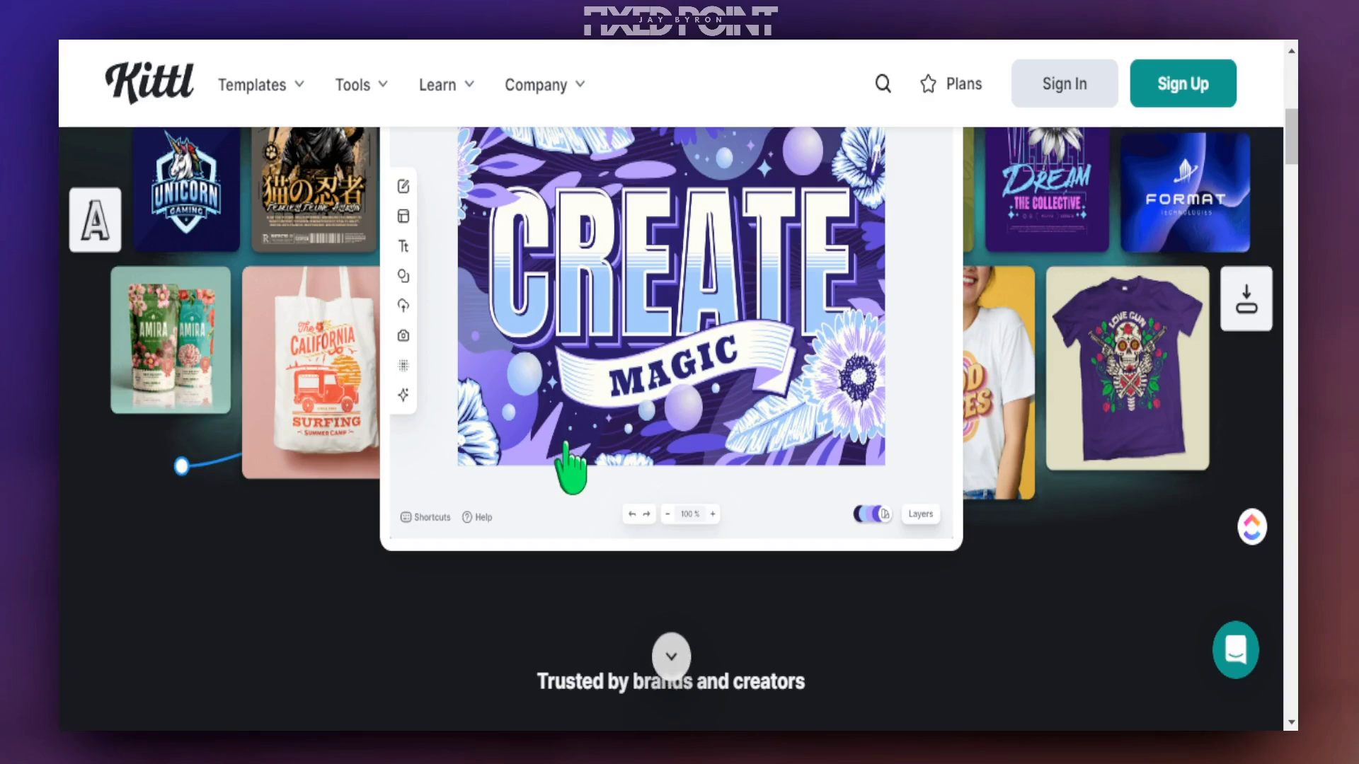
pyautogui.scroll(-10, 569, 460)
pyautogui.scroll(-2, 640, 460)
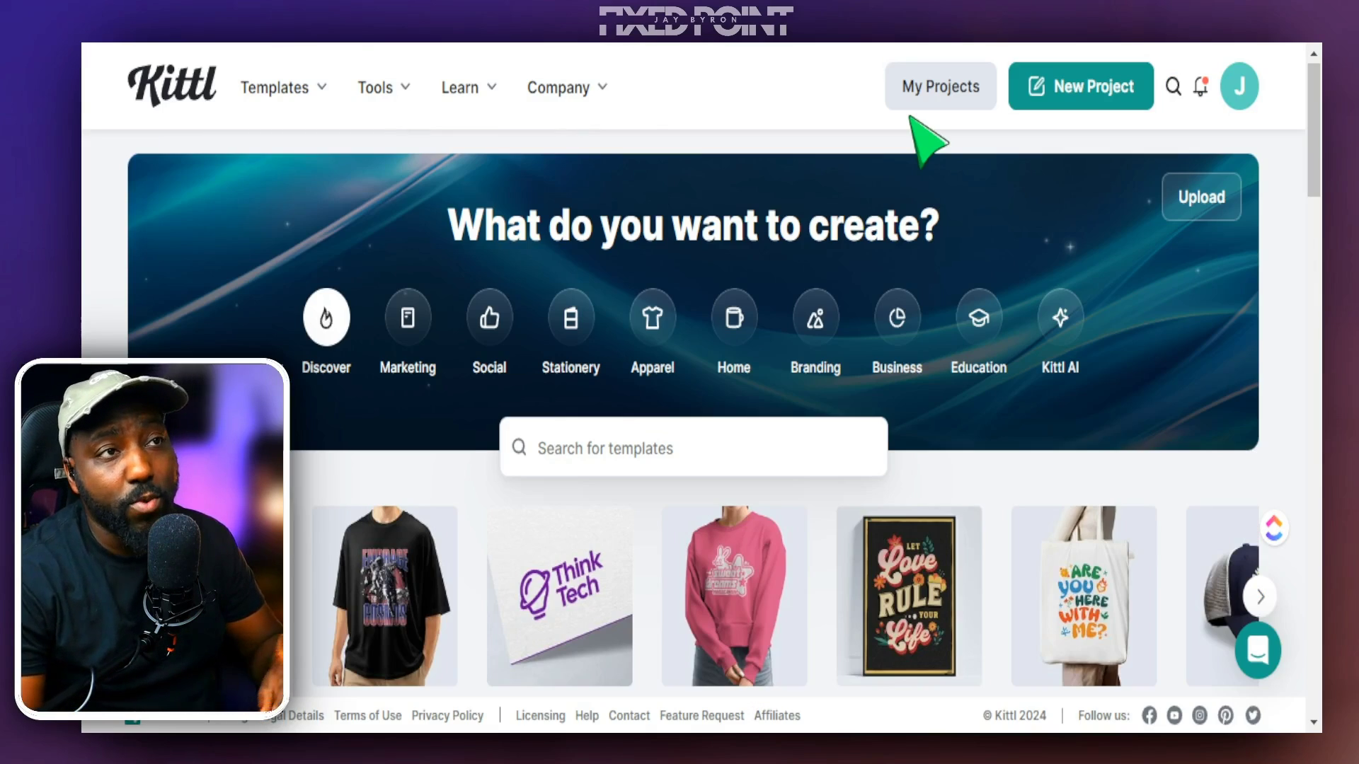
# - Start a new Kittl project and look through the print-on-demand artboard presets
pyautogui.click(1054, 84)
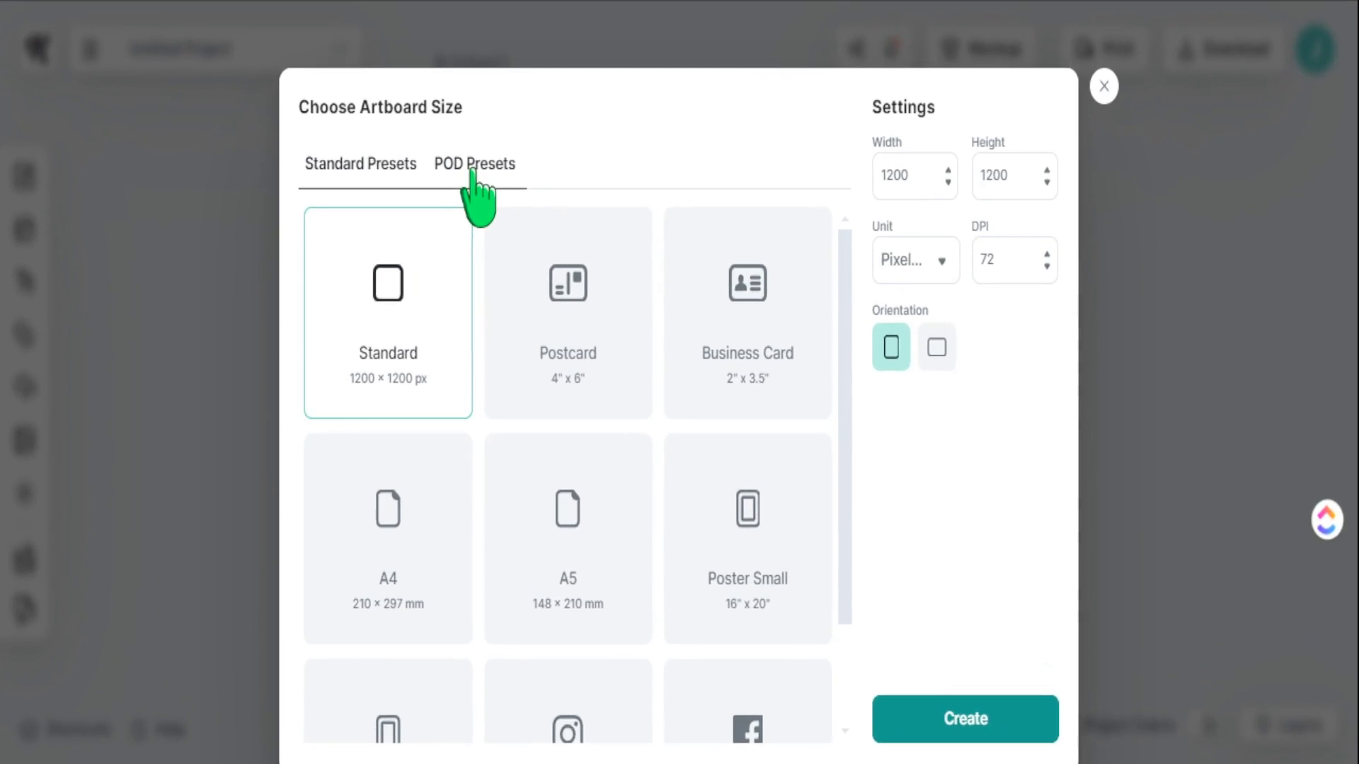
pyautogui.click(471, 170)
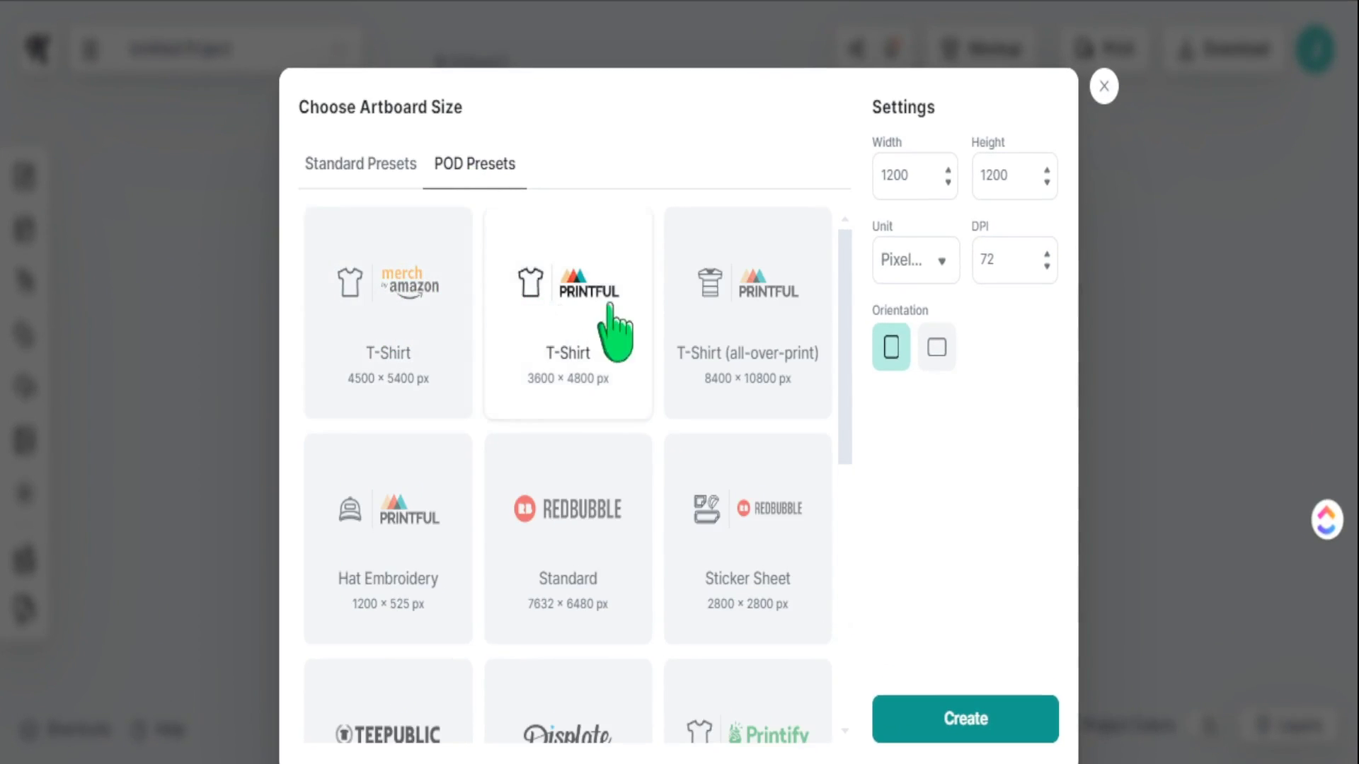
pyautogui.scroll(-5, 716, 382)
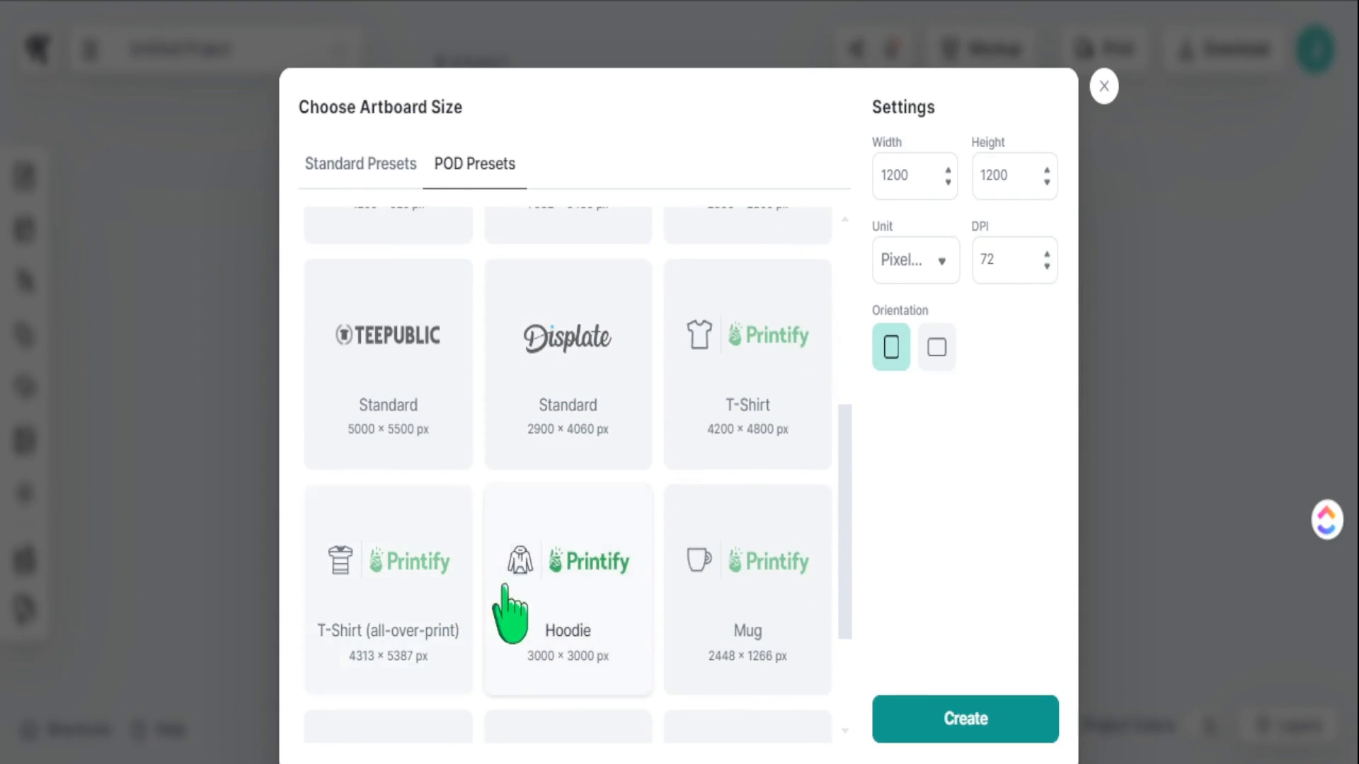
pyautogui.scroll(-2, 743, 495)
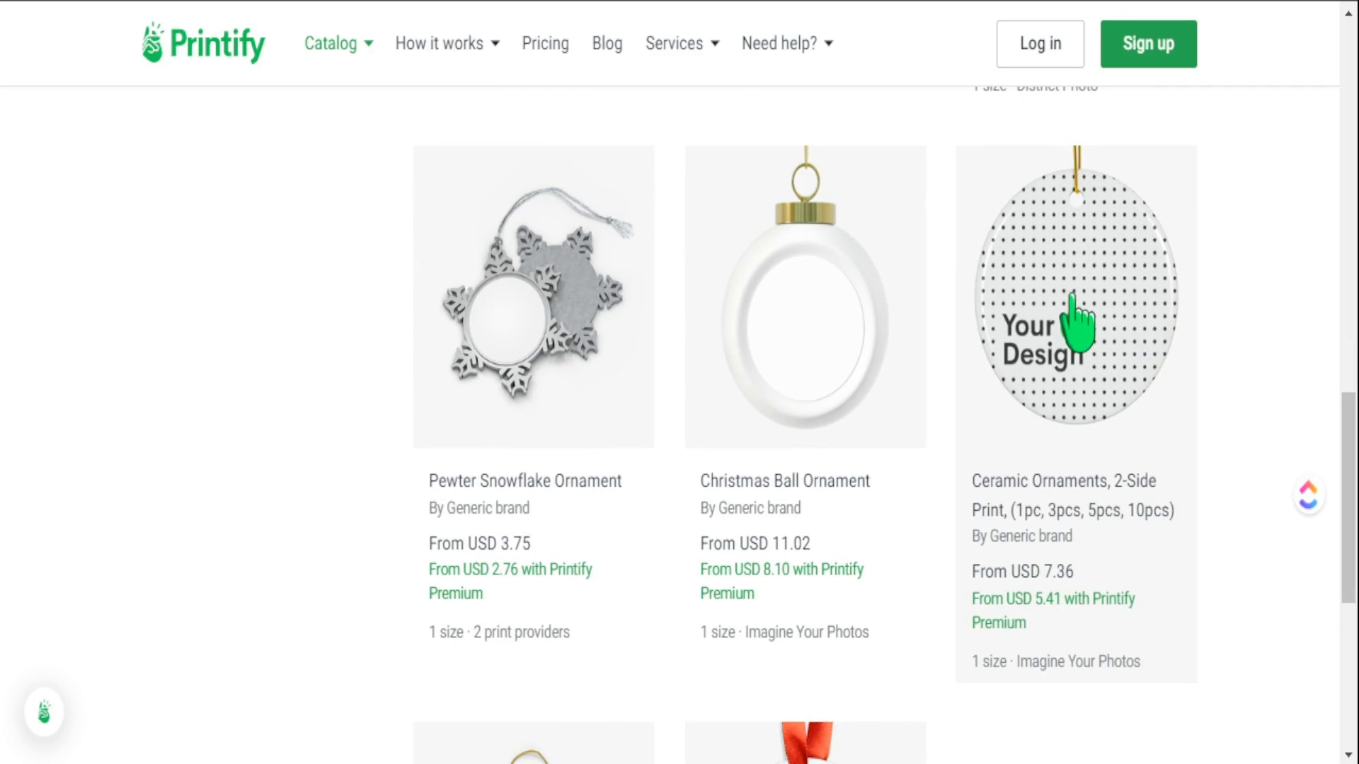
# - In Printify, start designing the two-sided ceramic ornament from Imagine Your Photos without the tour, and open its product info
pyautogui.click(971, 315)
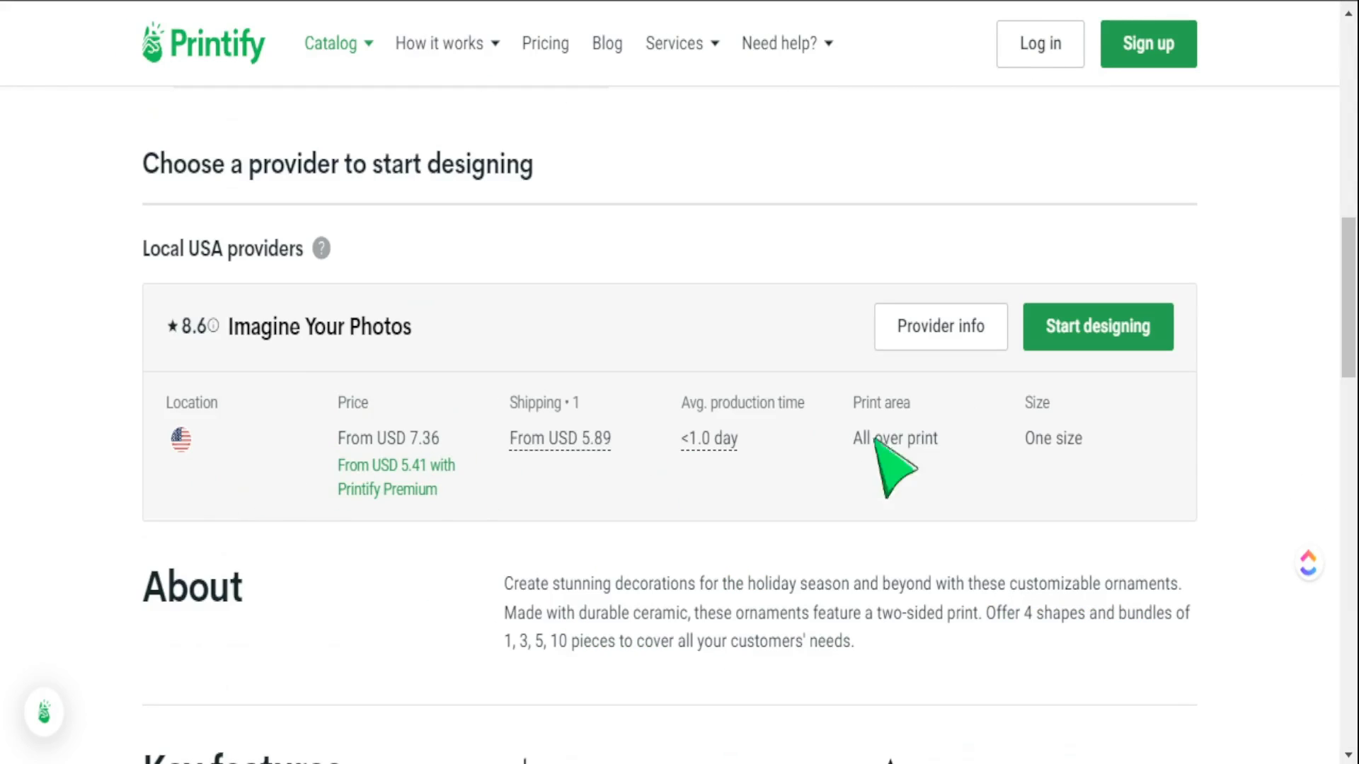
pyautogui.click(1066, 331)
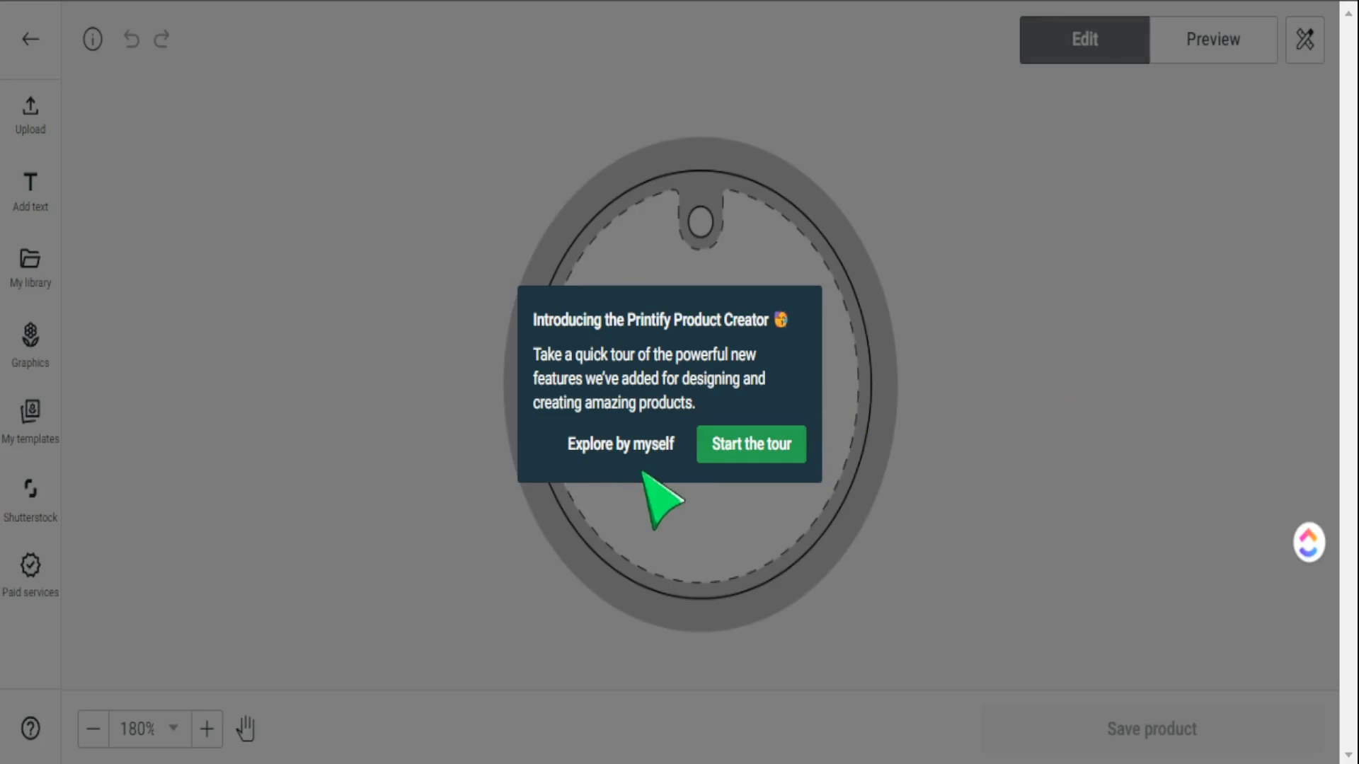
pyautogui.click(613, 450)
pyautogui.click(256, 617)
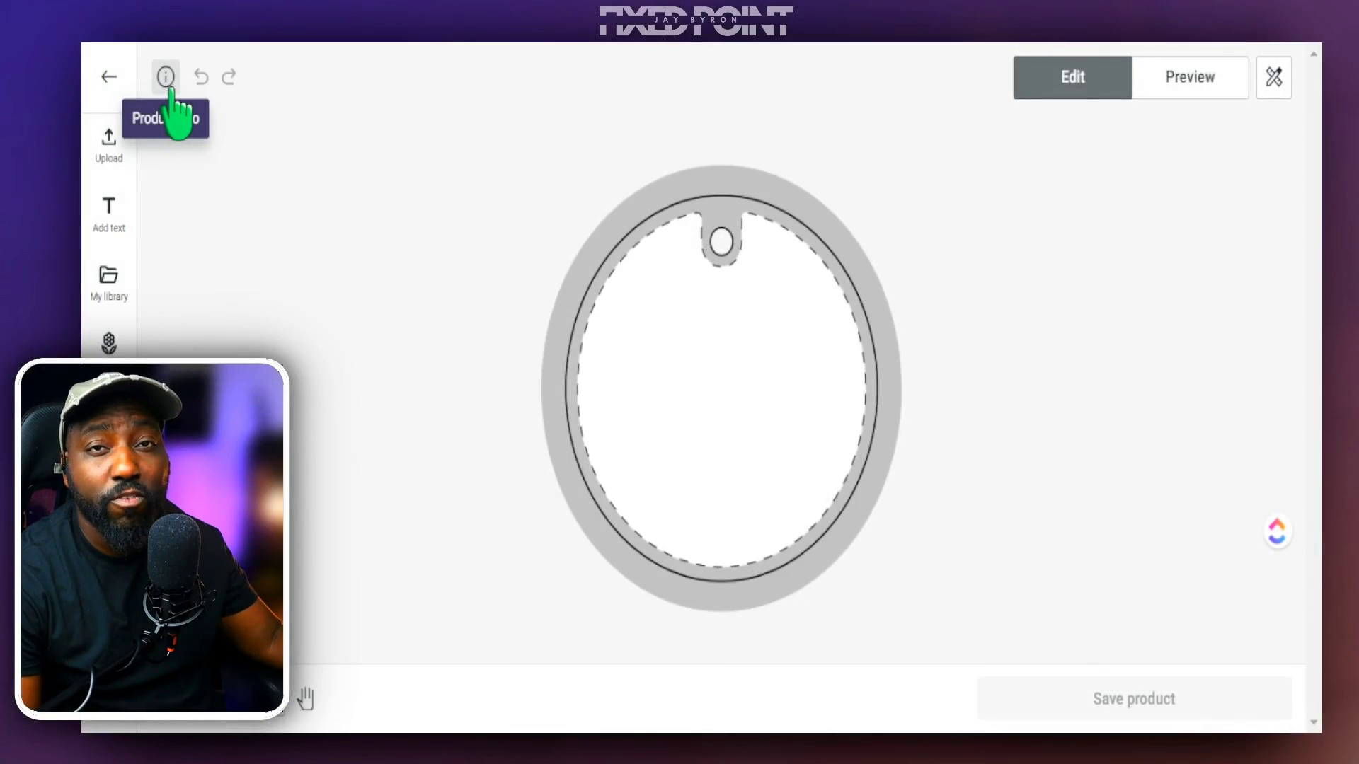
pyautogui.click(166, 78)
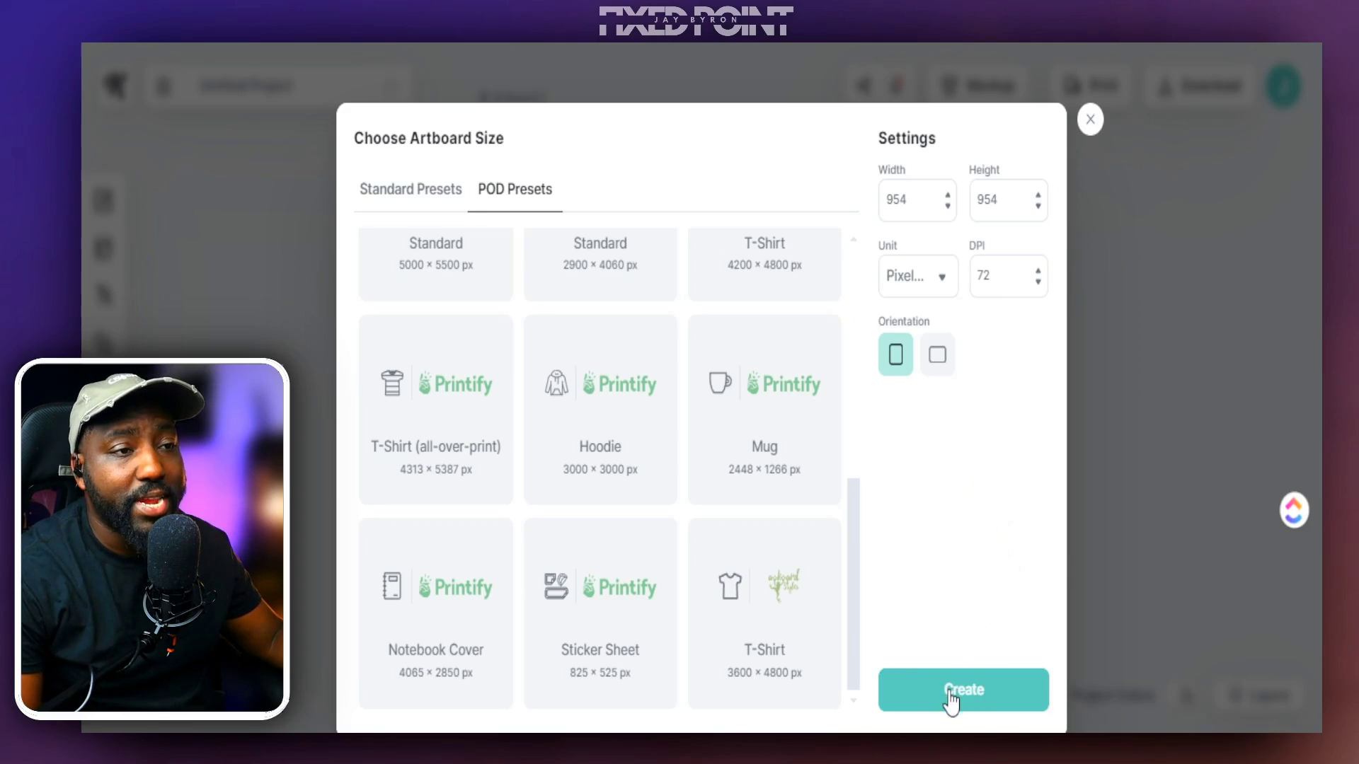
# - Back in Kittl, create a 954 × 954 pixel artboard at 72 DPI
pyautogui.click(949, 693)
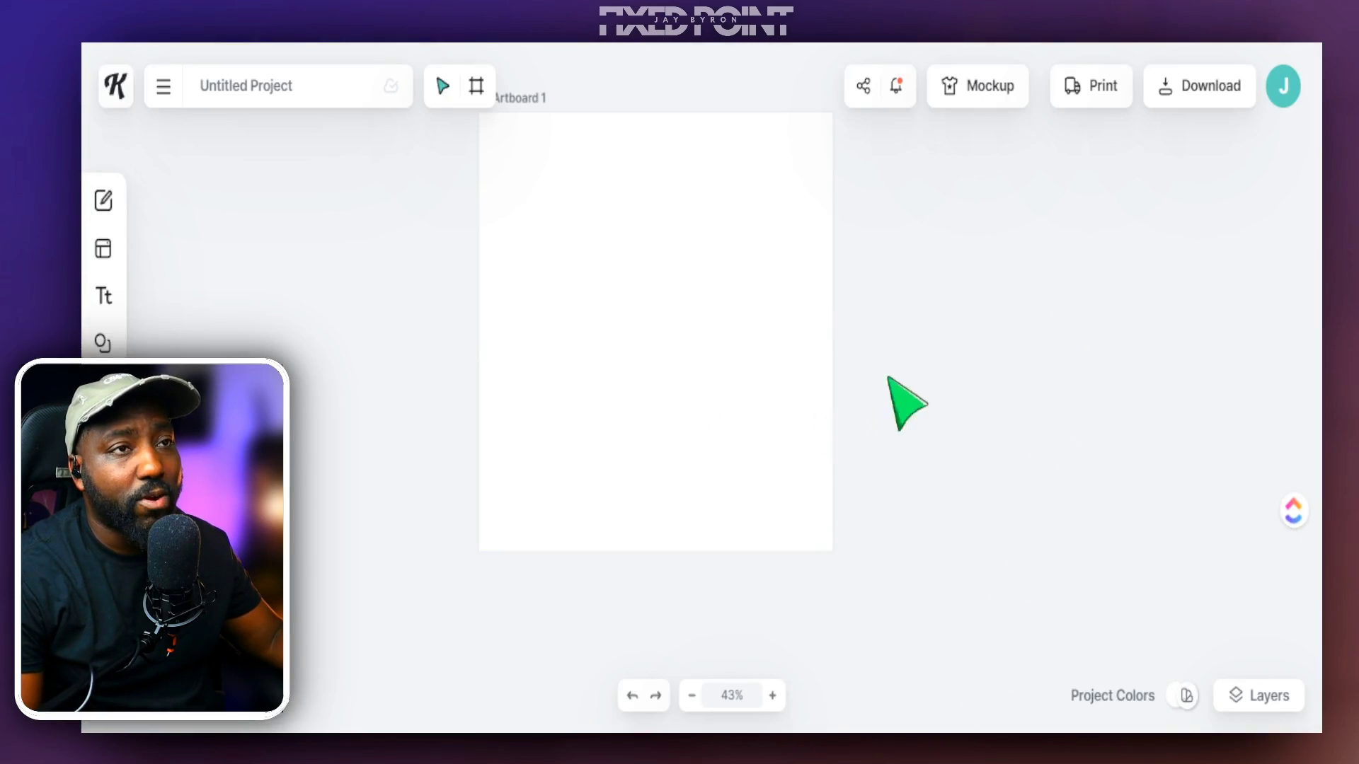
# - Open the AI Image Generator for the ornament artboard
pyautogui.click(1168, 92)
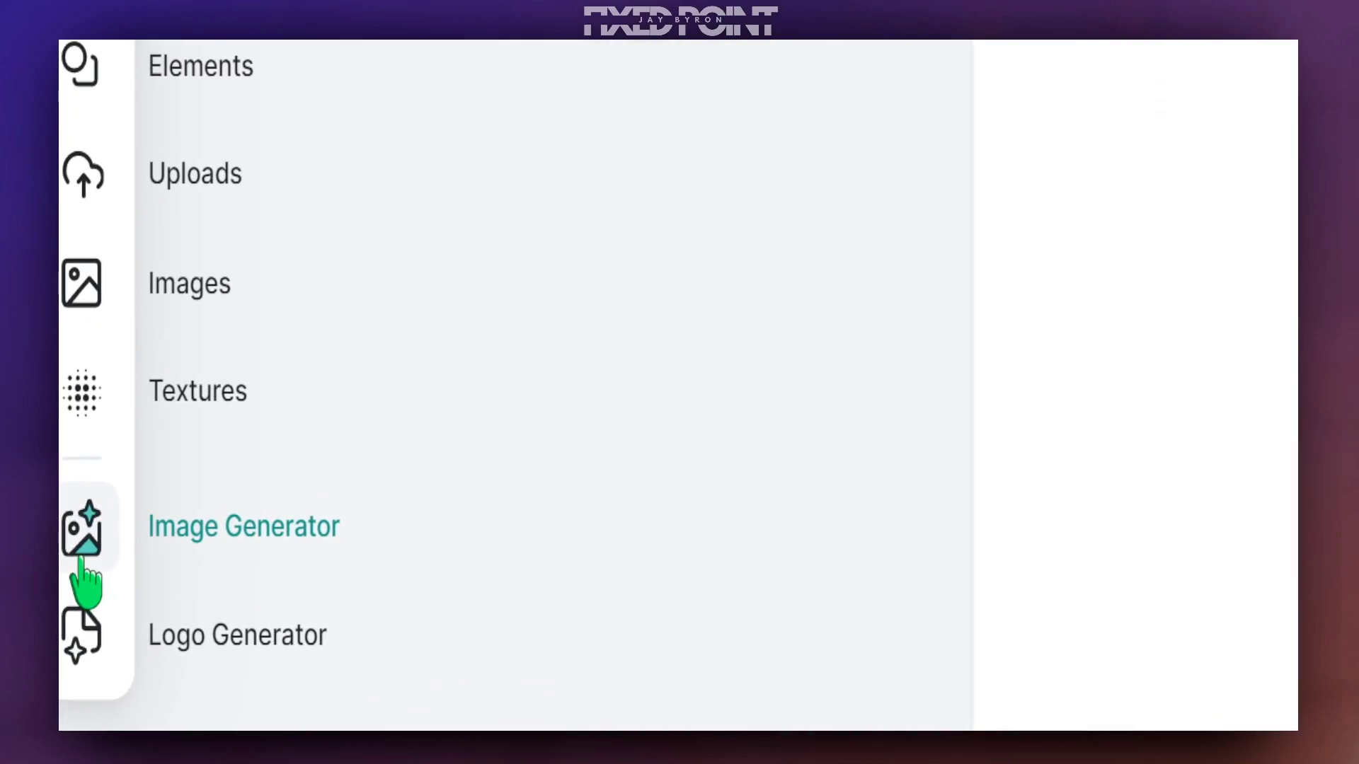
pyautogui.click(81, 556)
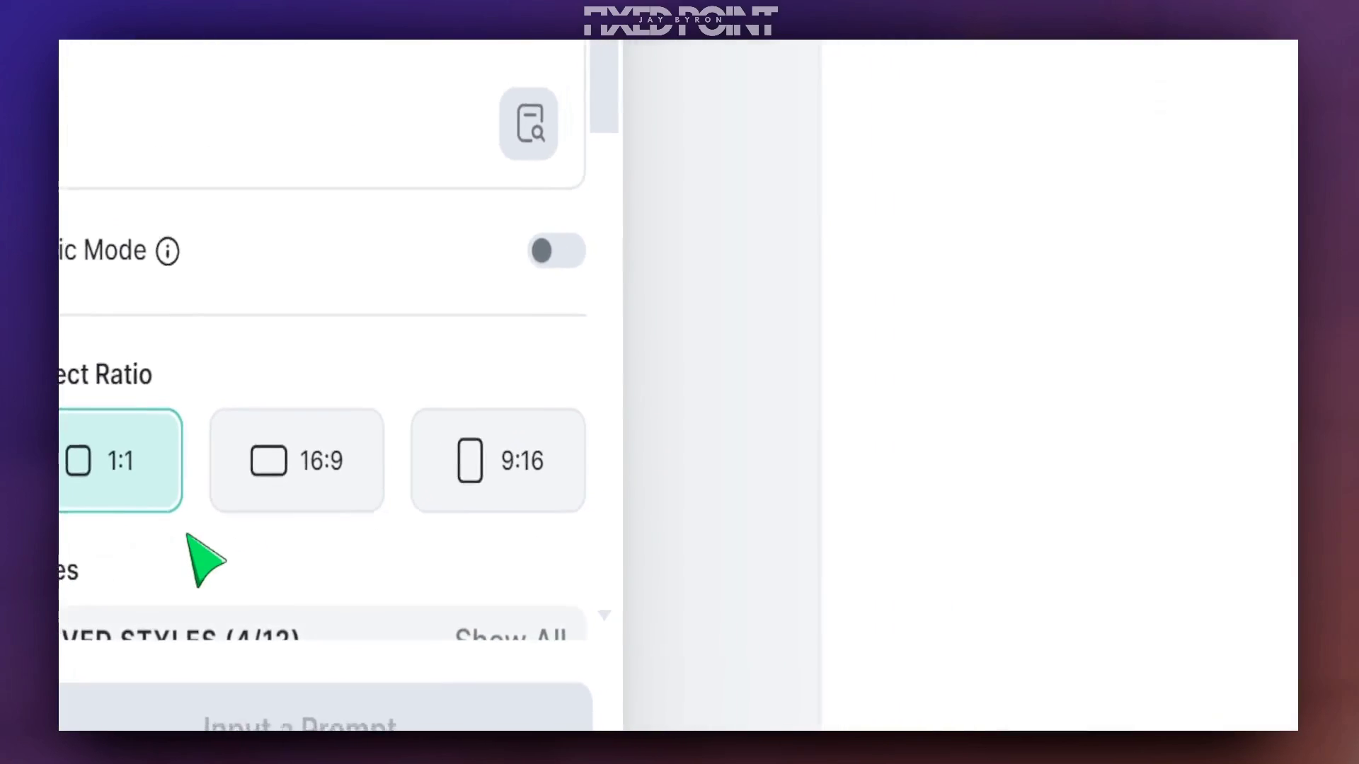
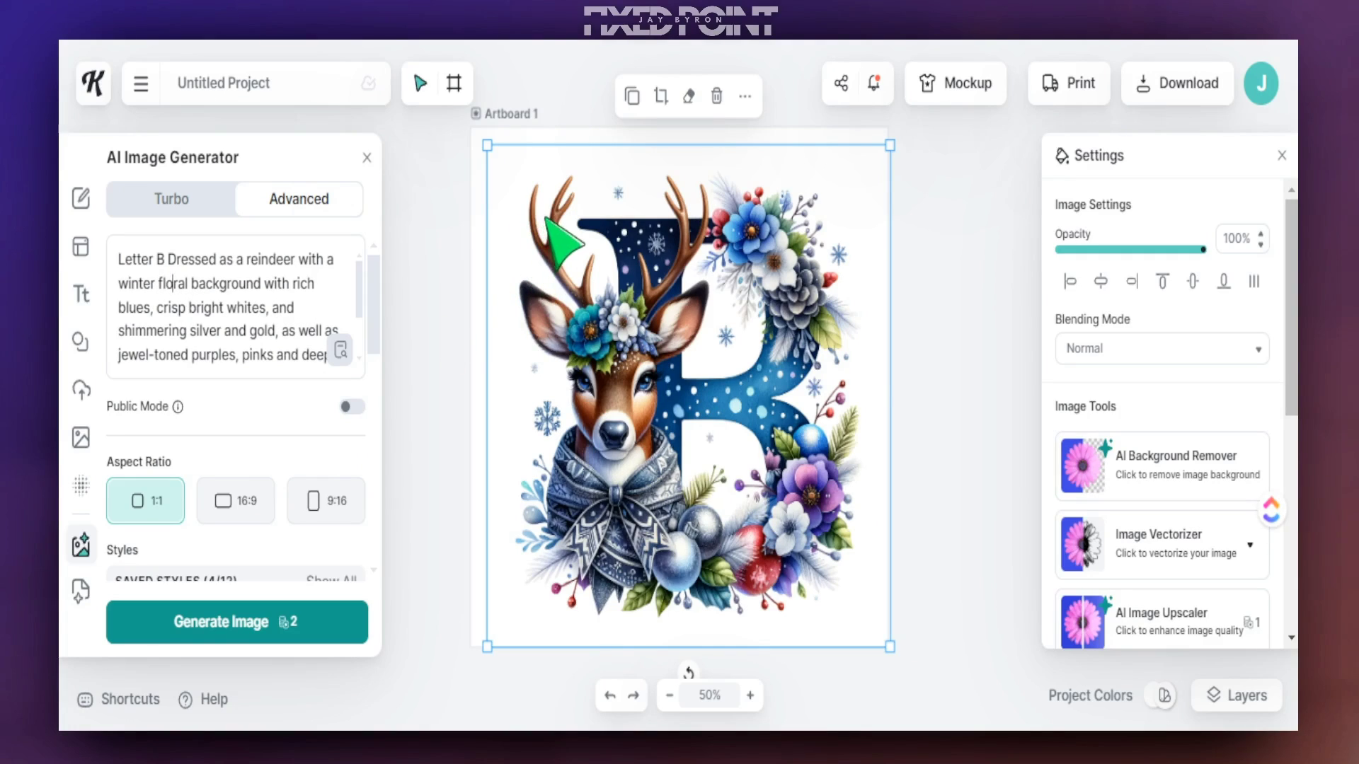
# - Change the letter in the reindeer prompt with the winter floral background to A and generate the image
pyautogui.moveTo(149, 271); pyautogui.dragTo(151, 261)
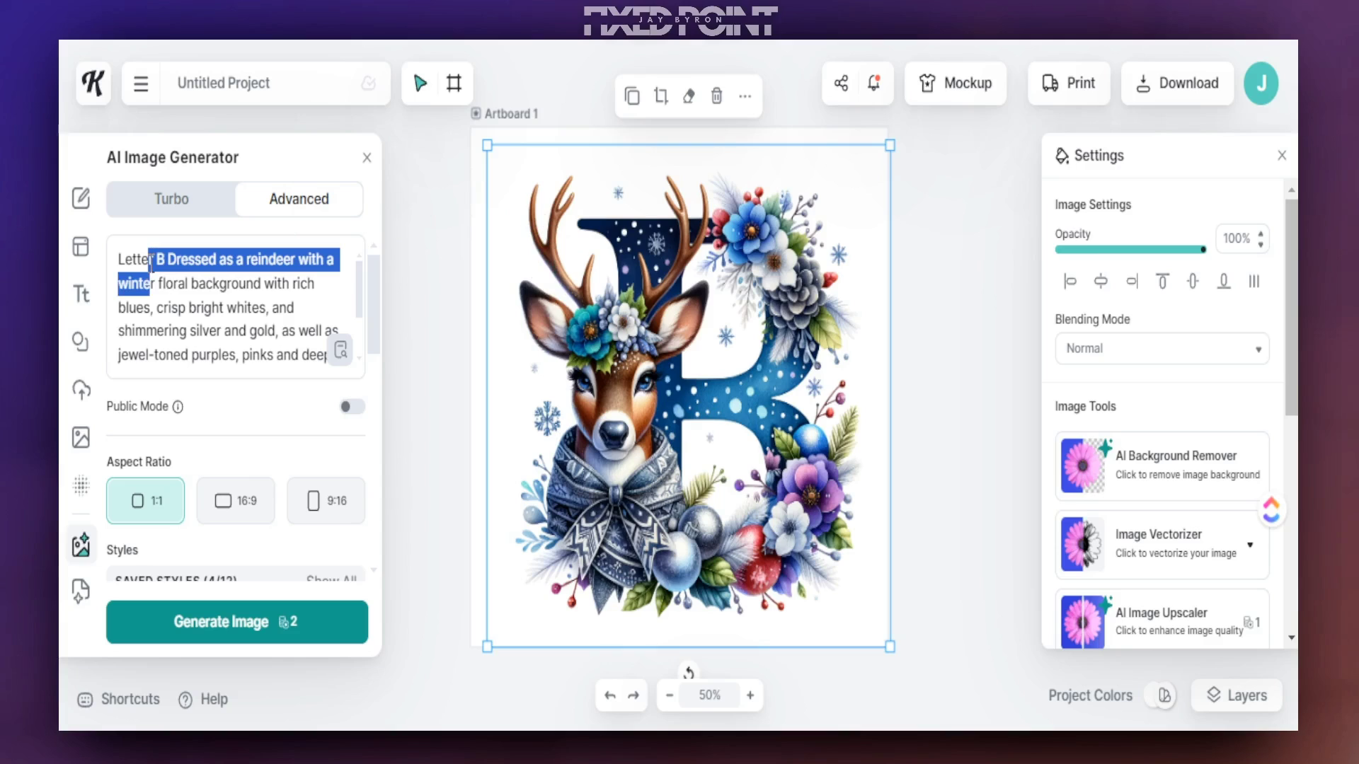
pyautogui.click(212, 262)
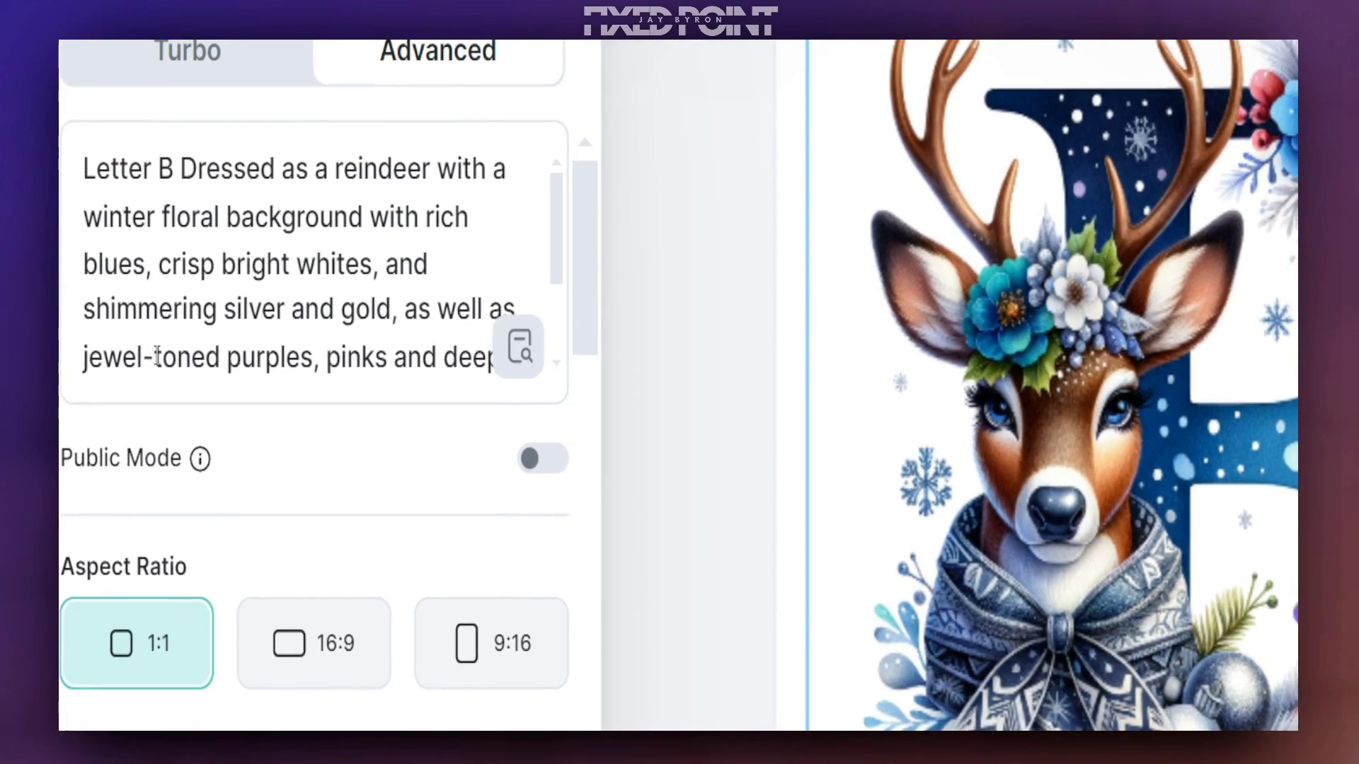
pyautogui.click(157, 353)
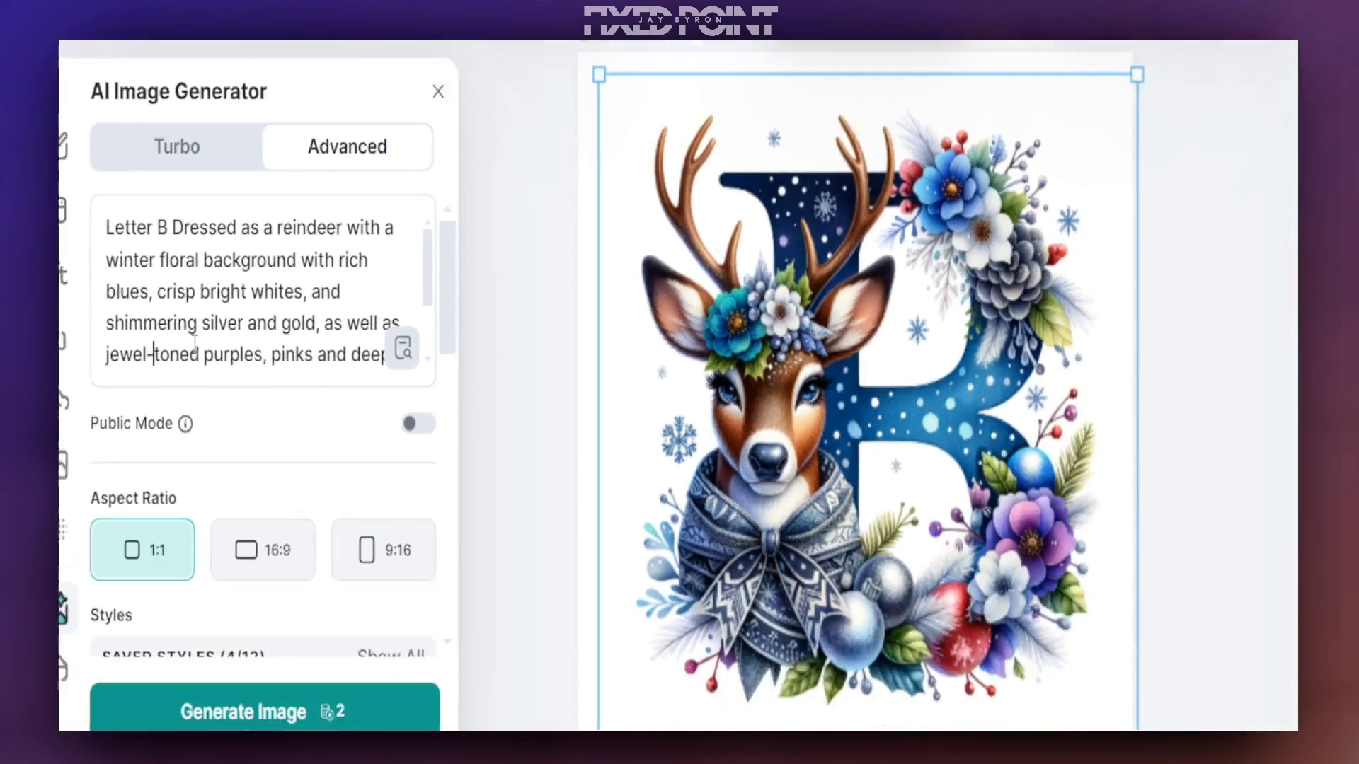
pyautogui.scroll(-2, 304, 339)
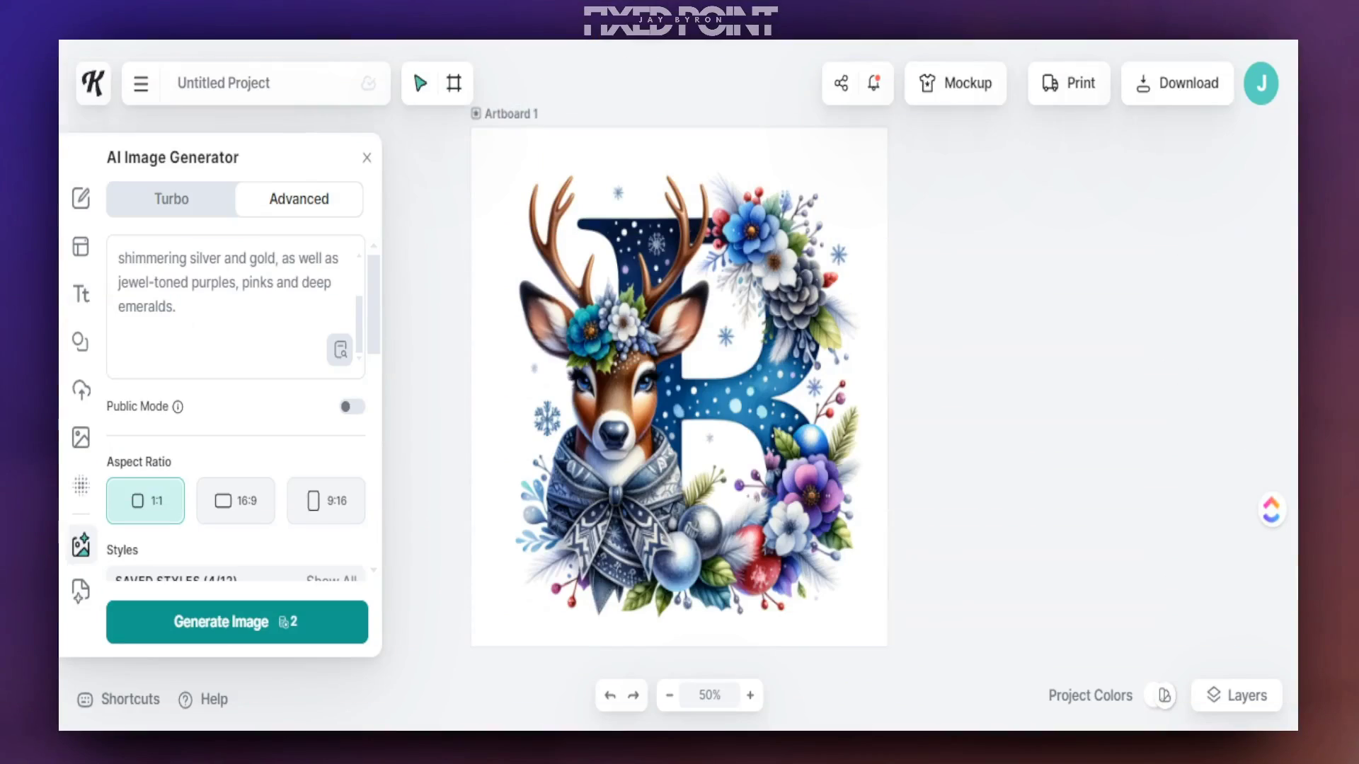
pyautogui.scroll(3, 212, 288)
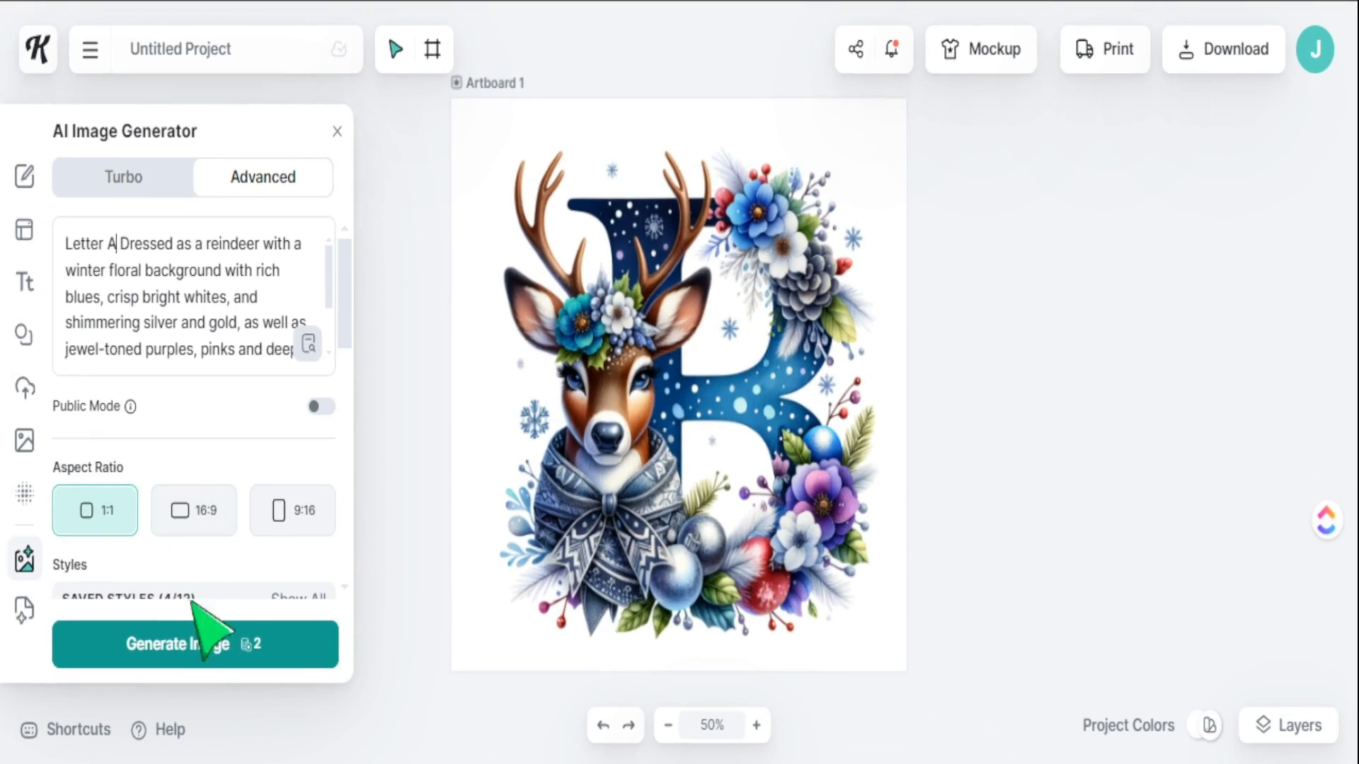
pyautogui.click(194, 640)
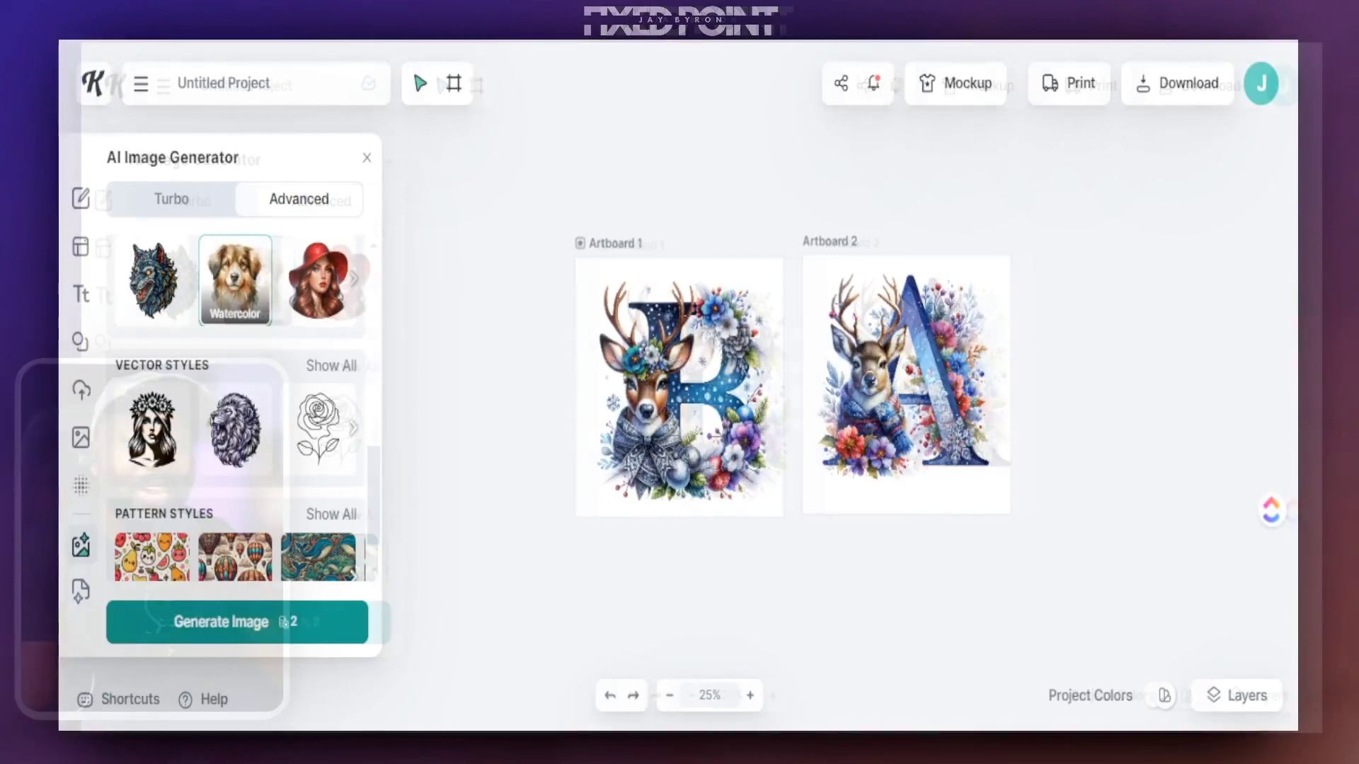
# - Enlarge the letter A reindeer image and centre it on Artboard 2
pyautogui.scroll(10, 138, 265)
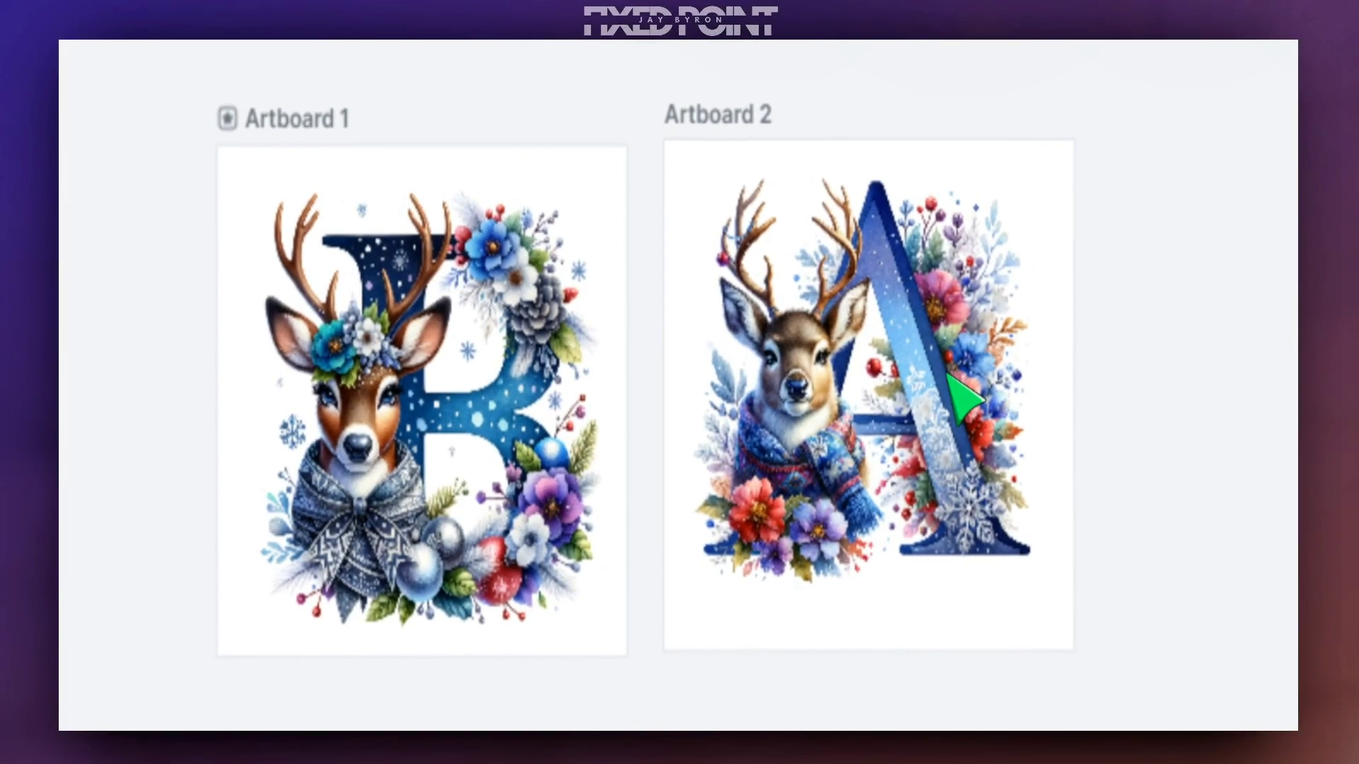
pyautogui.click(952, 377)
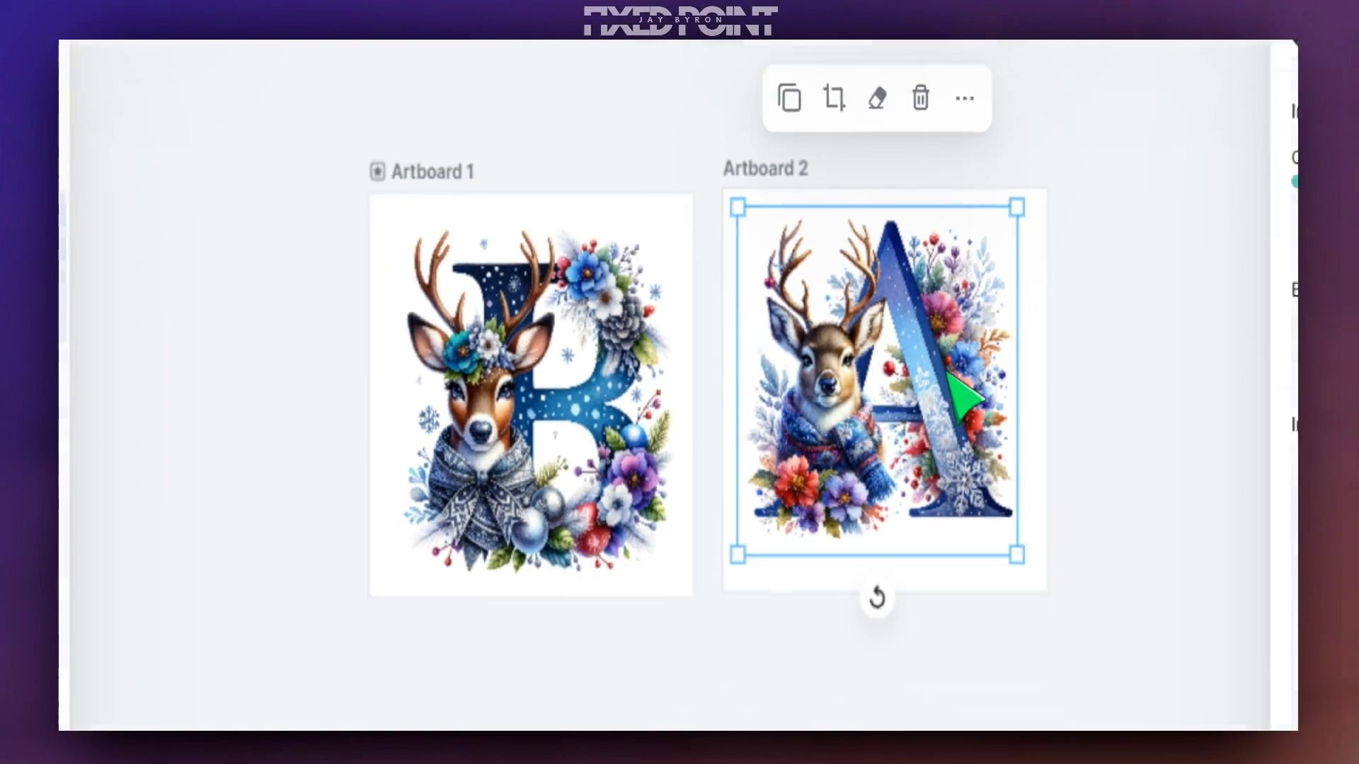
pyautogui.click(814, 504)
pyautogui.hotkey('shift', '2')
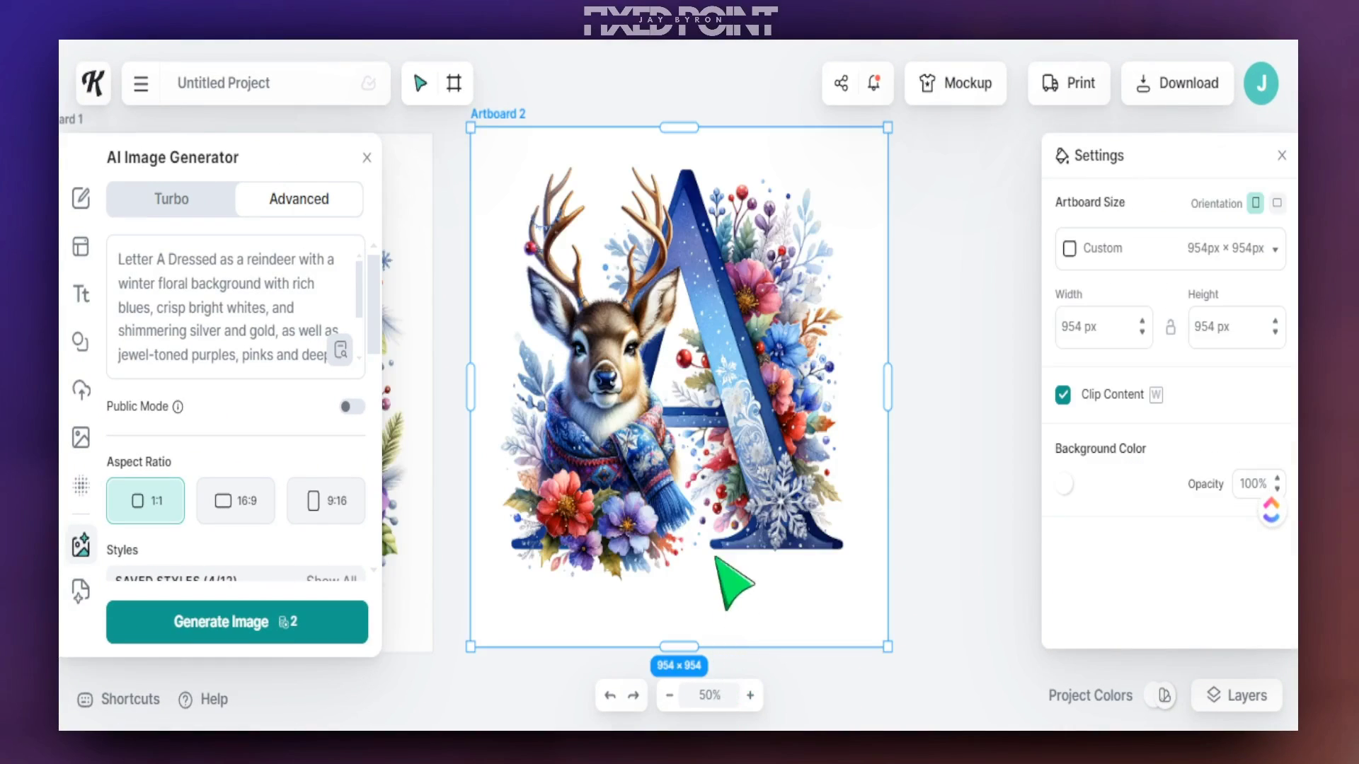
pyautogui.click(661, 494)
pyautogui.moveTo(847, 596); pyautogui.dragTo(846, 666)
pyautogui.moveTo(792, 508); pyautogui.dragTo(787, 504)
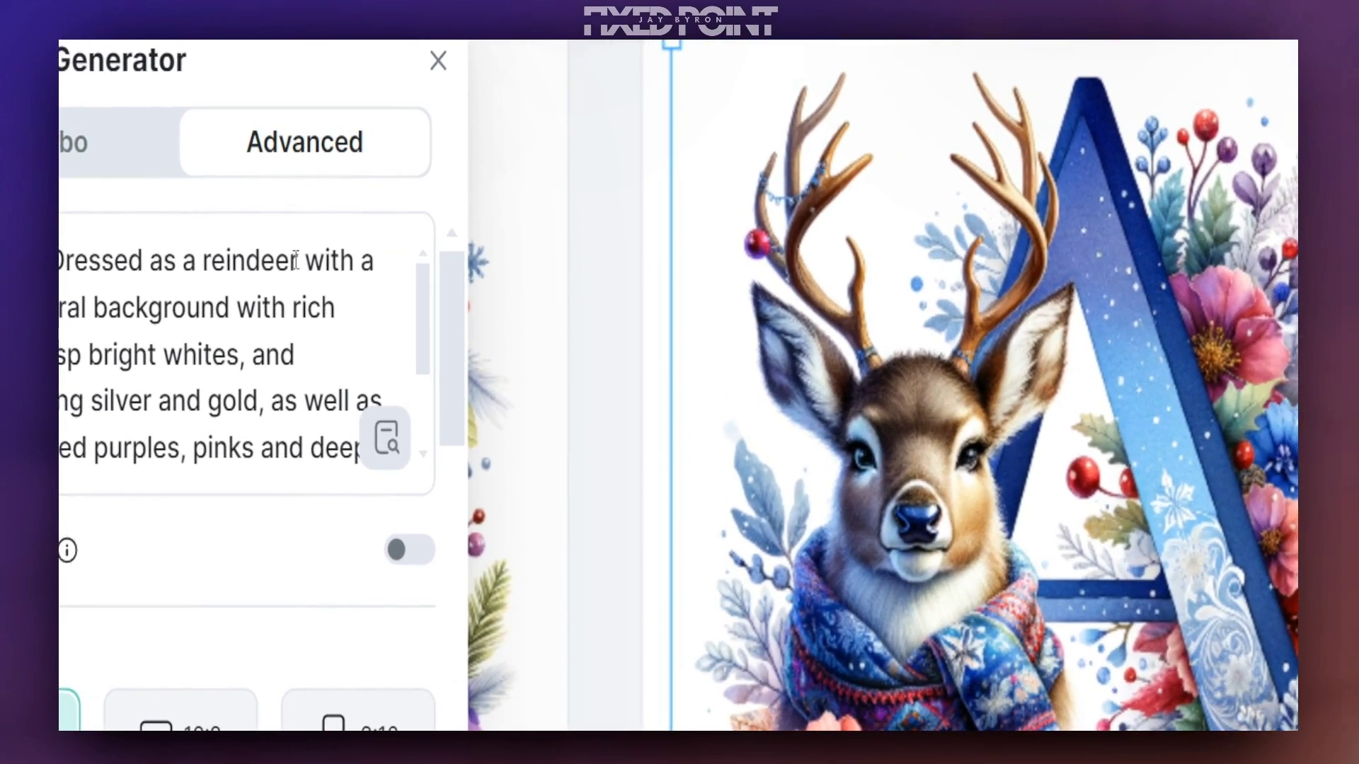
# - Replace "reindeer" with "Snowman" in the letter A prompt and generate the image
pyautogui.press('BackSpace')
pyautogui.press('BackSpace')
pyautogui.press('BackSpace')
pyautogui.press('BackSpace')
pyautogui.press('BackSpace')
pyautogui.press('BackSpace')
pyautogui.write('Snowman')
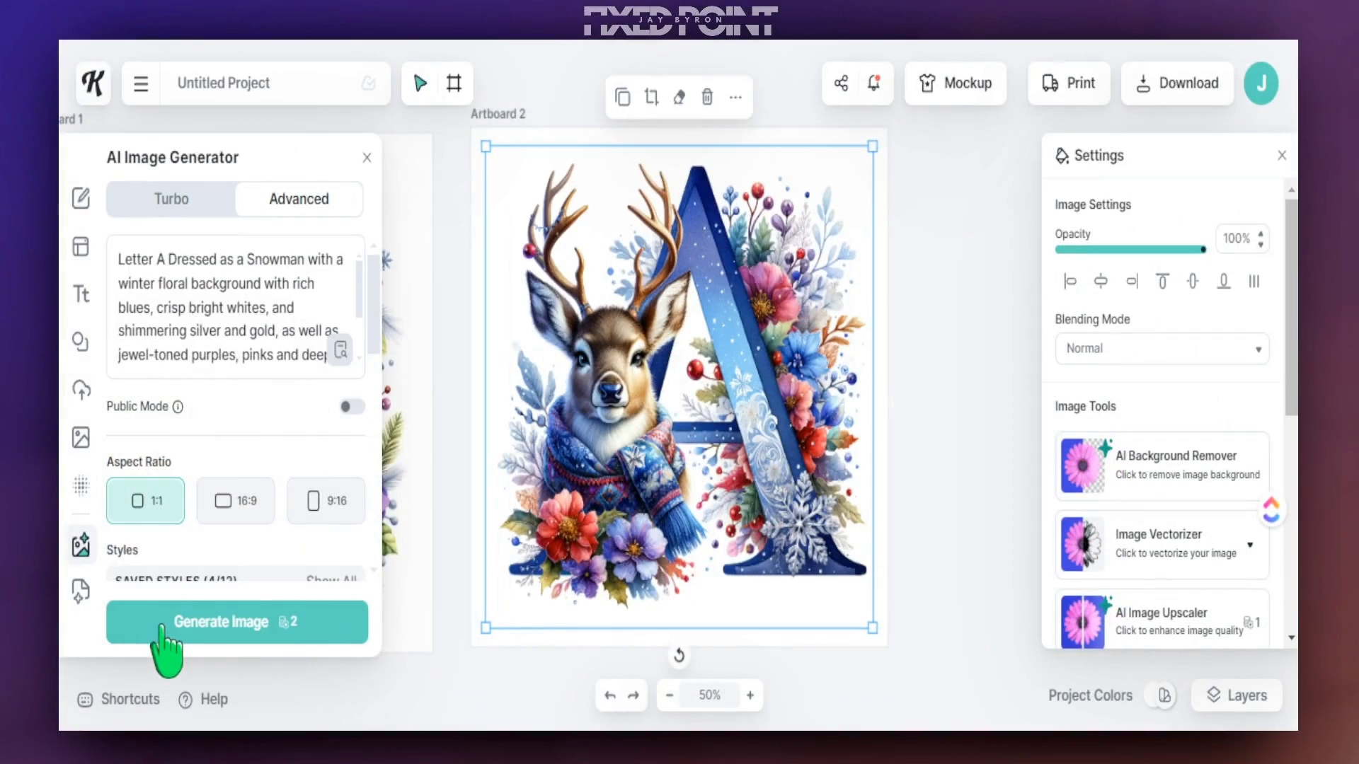
pyautogui.click(189, 624)
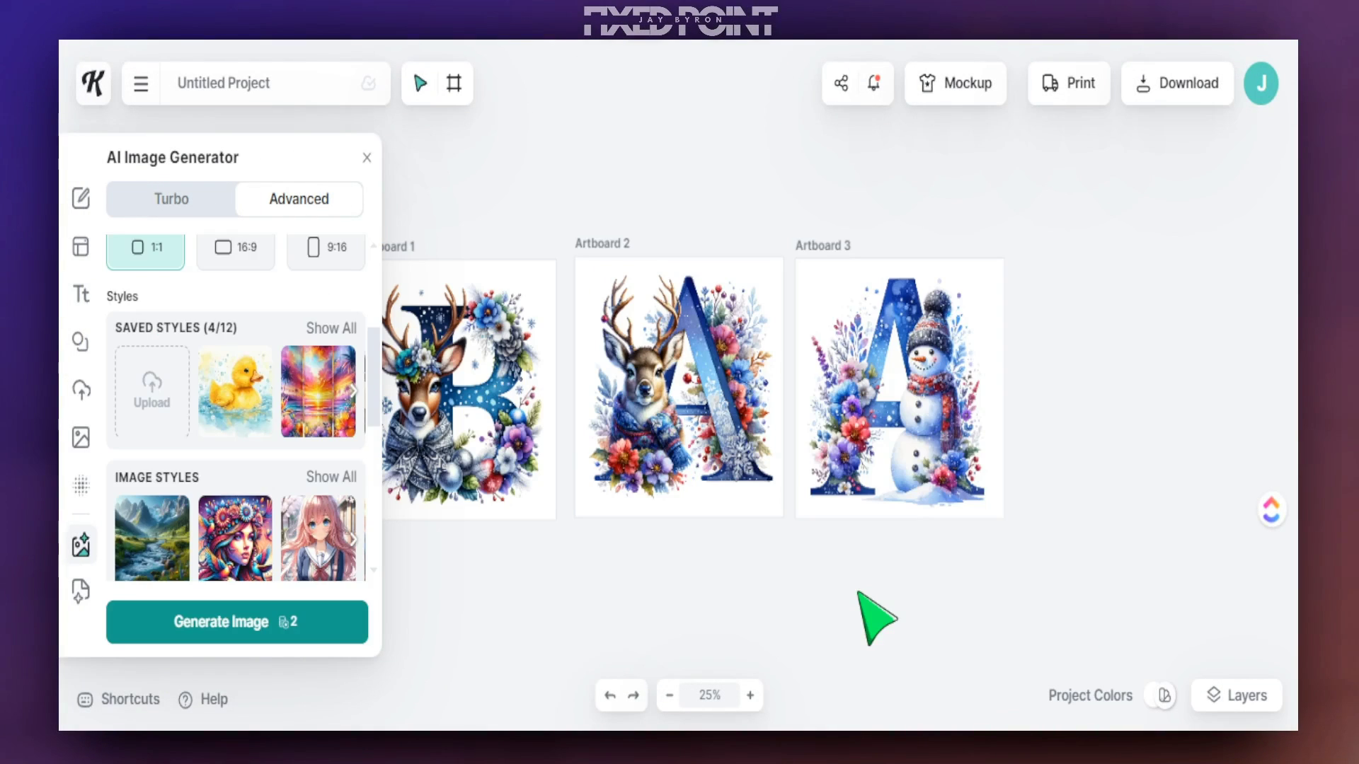
# - Examine the letter A snowman artwork on Artboard 3 up close and review its prompt
pyautogui.click(898, 454)
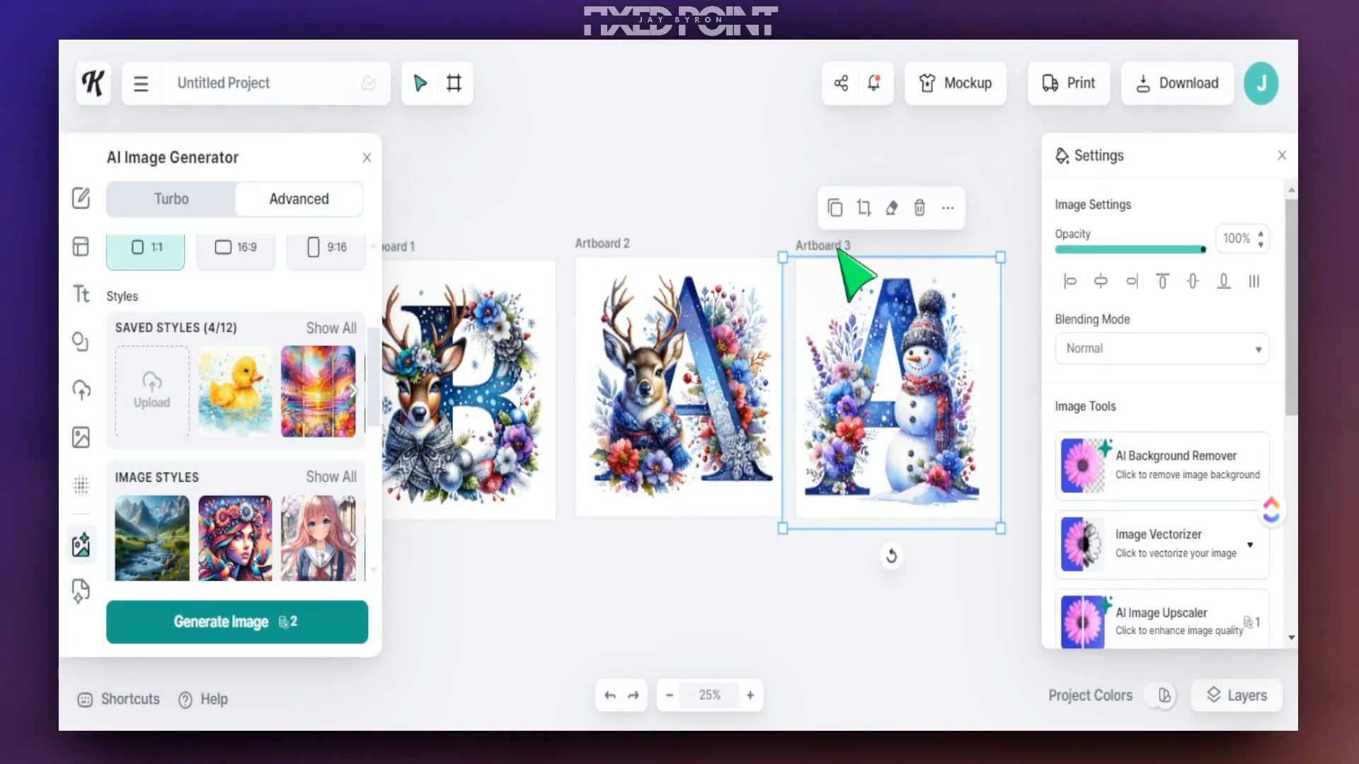
pyautogui.click(838, 249)
pyautogui.click(750, 695)
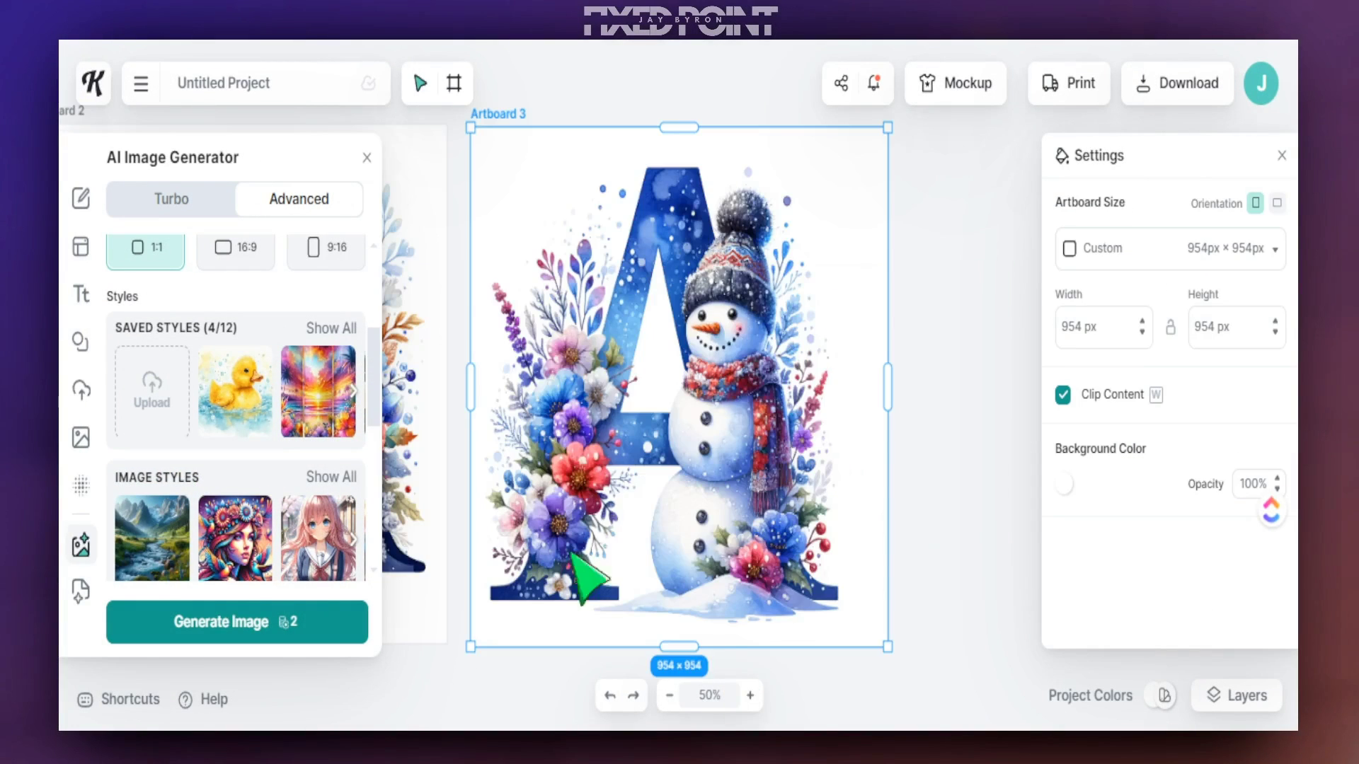
pyautogui.scroll(4, 336, 453)
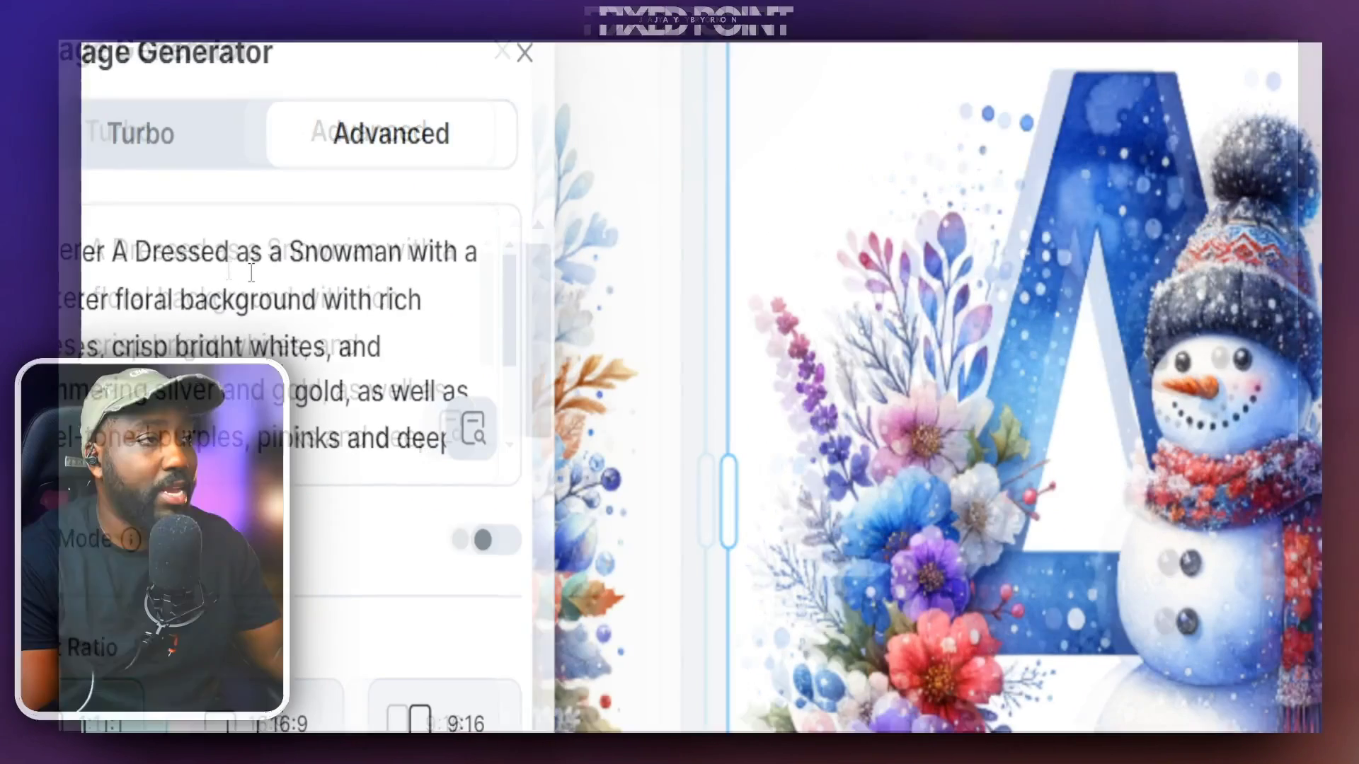
pyautogui.click(228, 271)
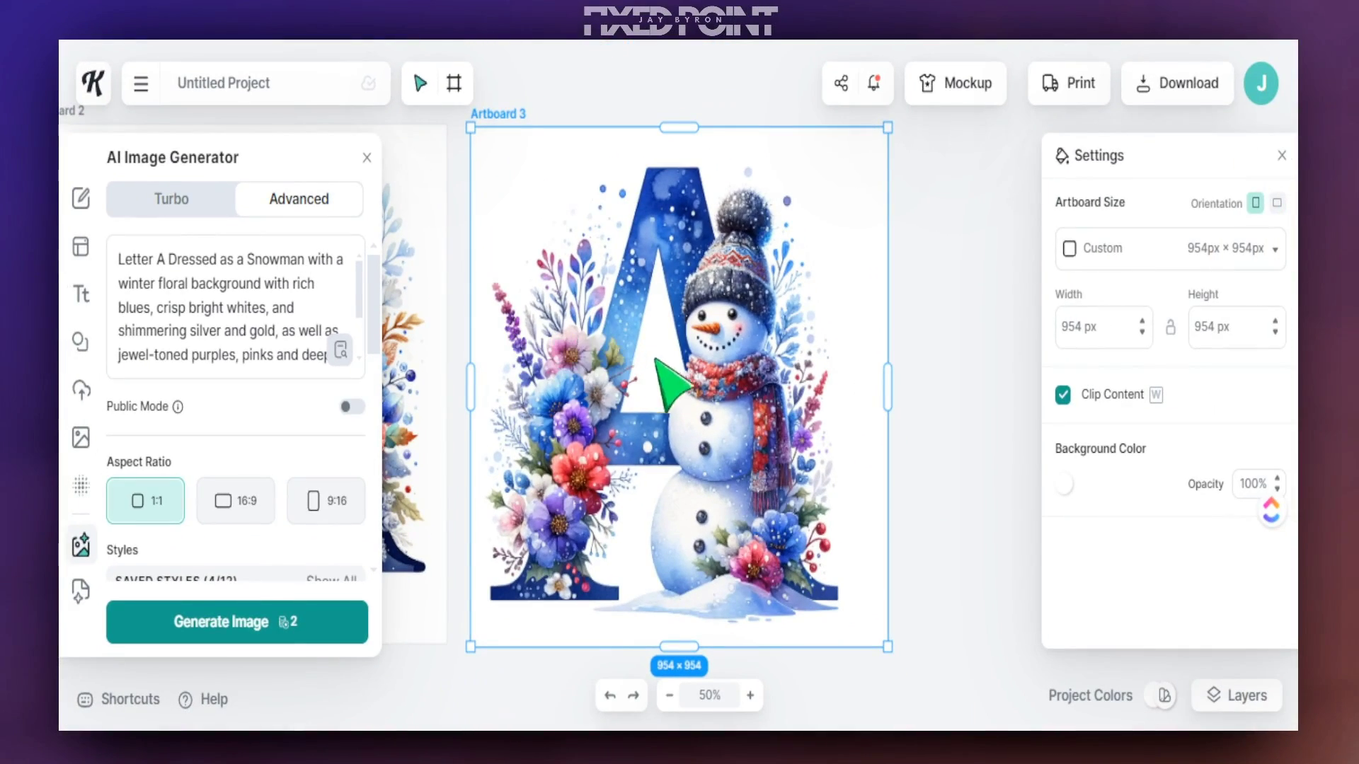
# - Close the AI Image Generator and compare the reindeer and snowman letter designs on the three artboards
pyautogui.click(367, 158)
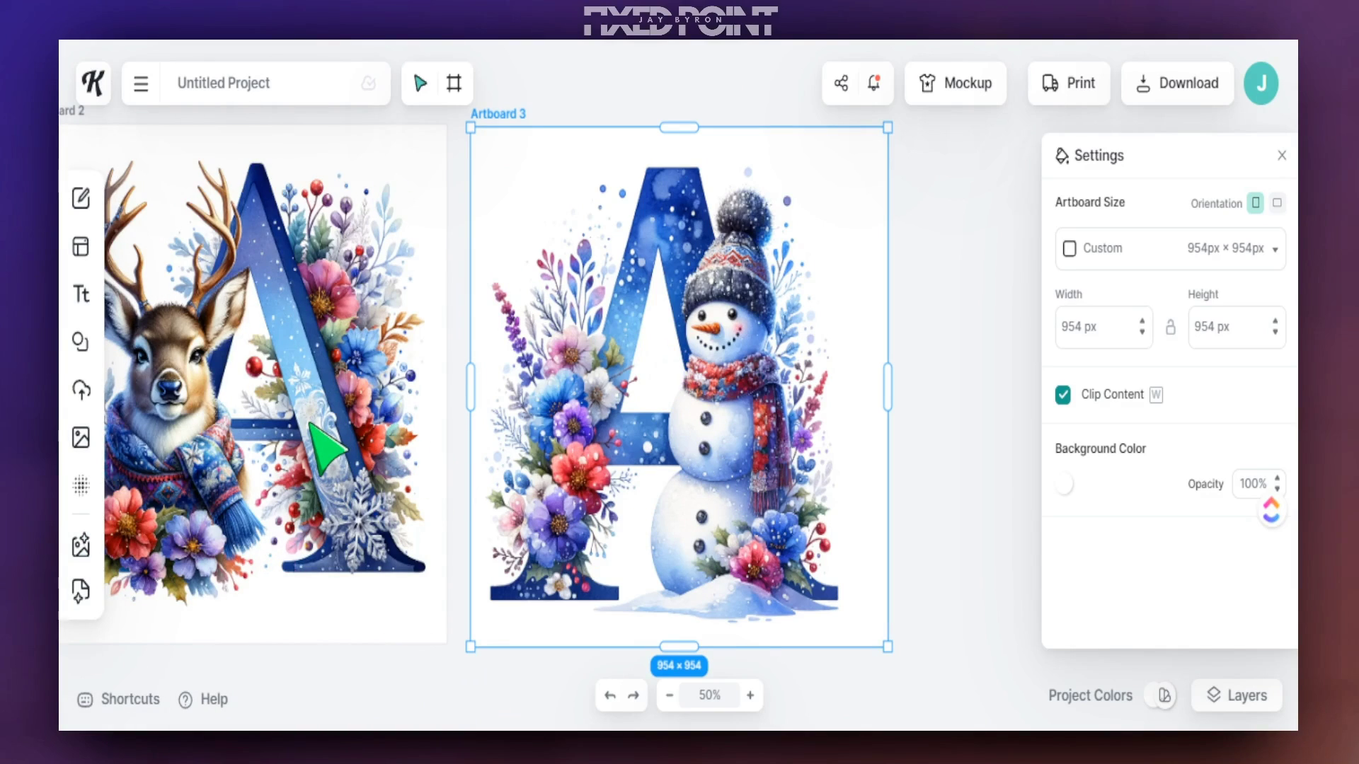
pyautogui.click(243, 412)
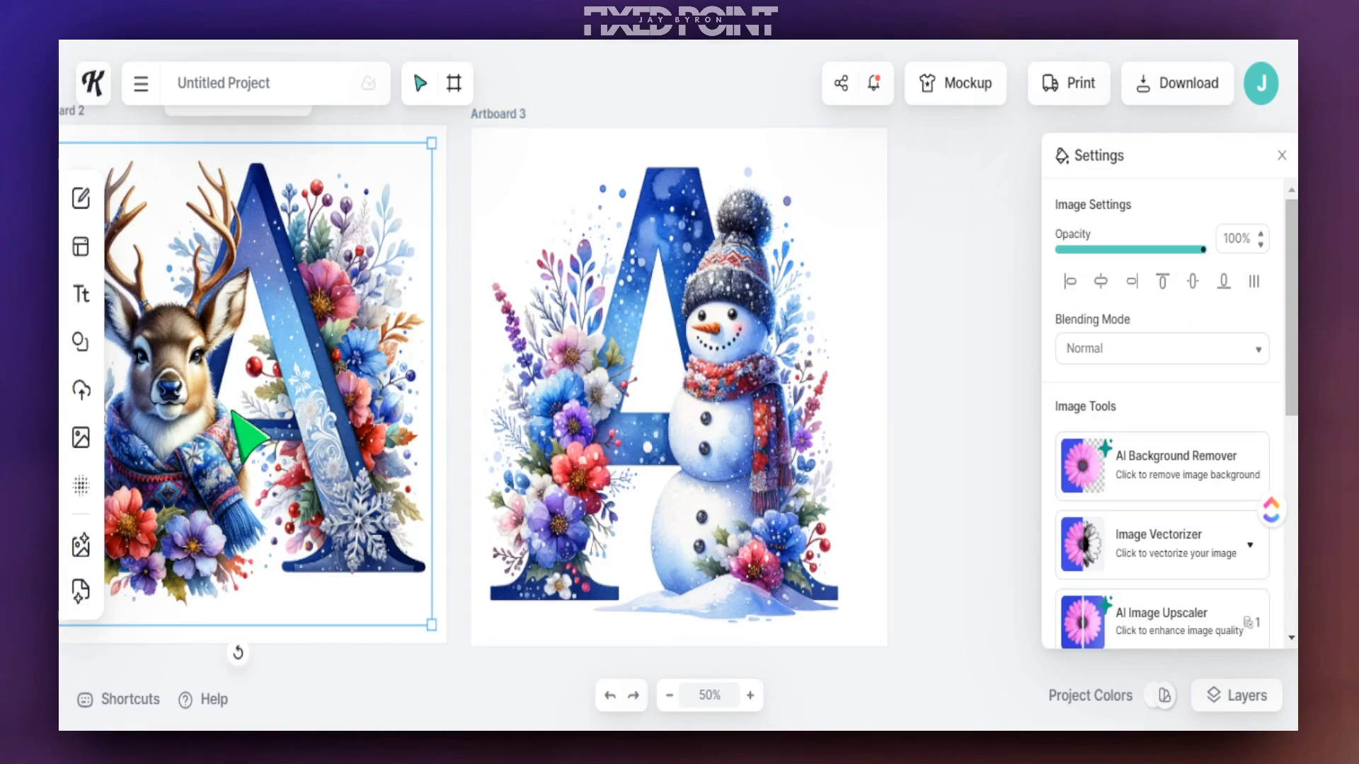
pyautogui.rightClick(252, 437)
pyautogui.hotkey('shift', '1')
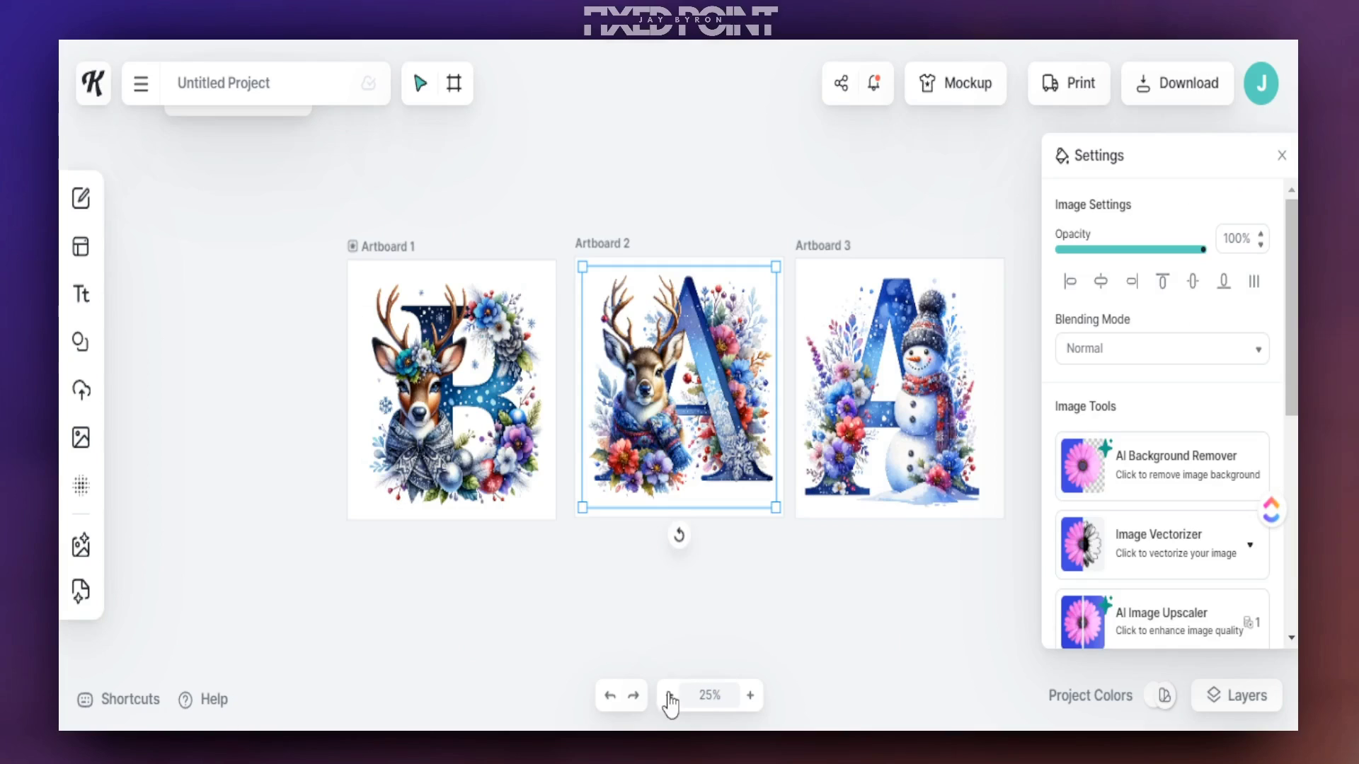
pyautogui.click(618, 605)
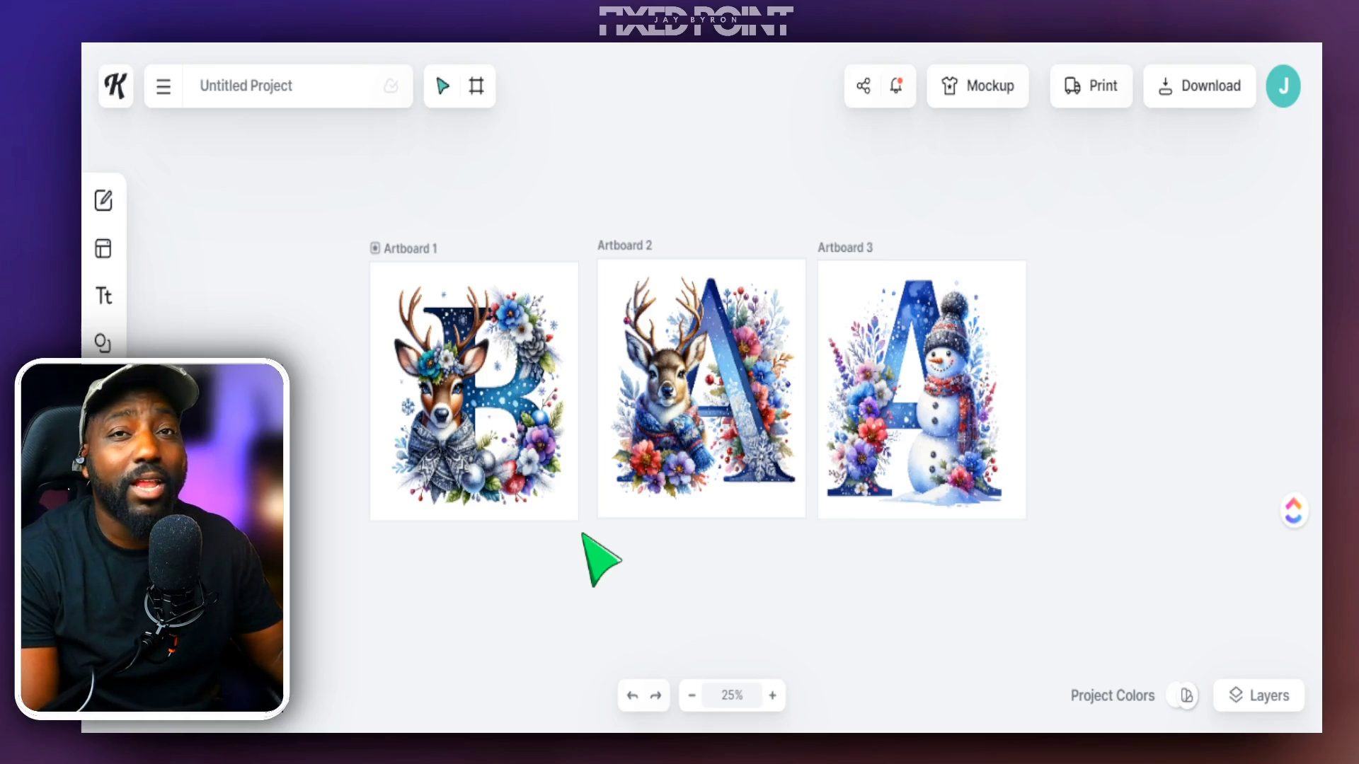
pyautogui.click(390, 435)
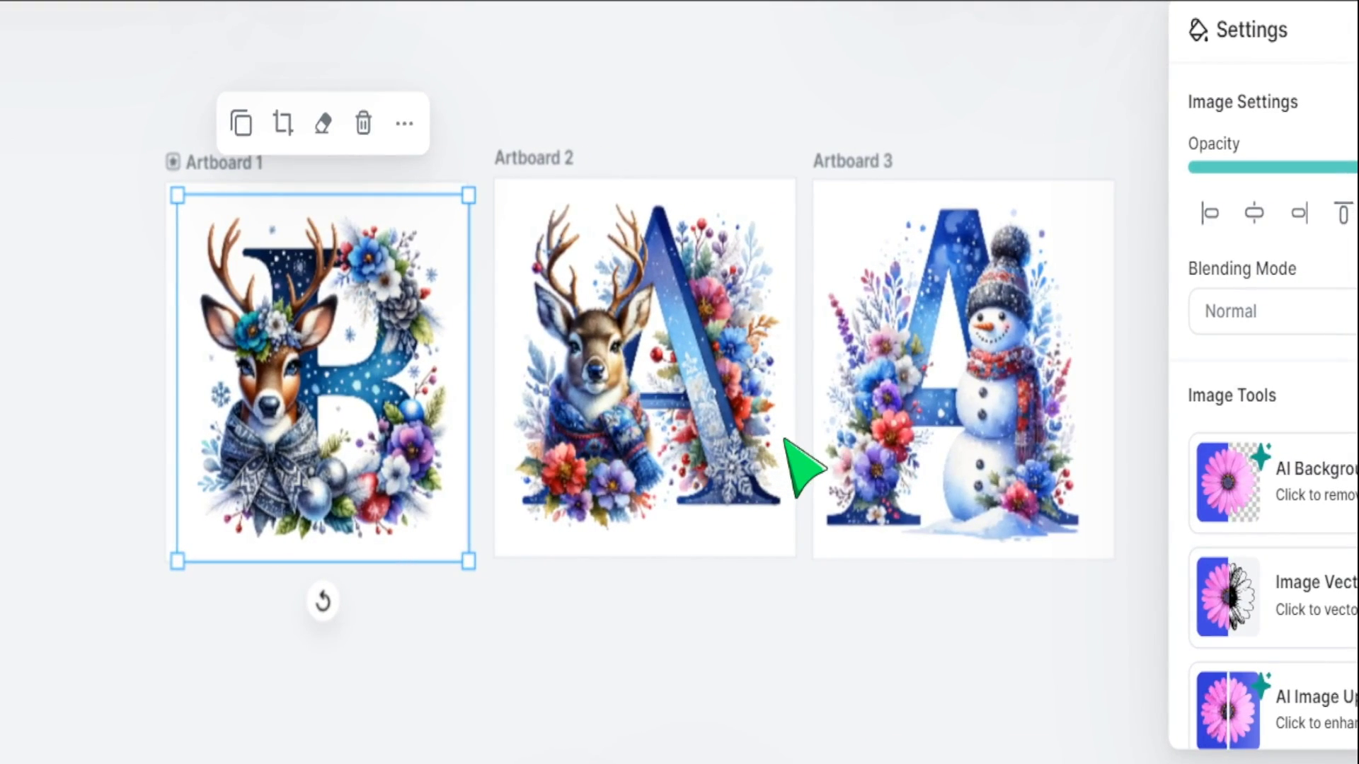
pyautogui.click(860, 414)
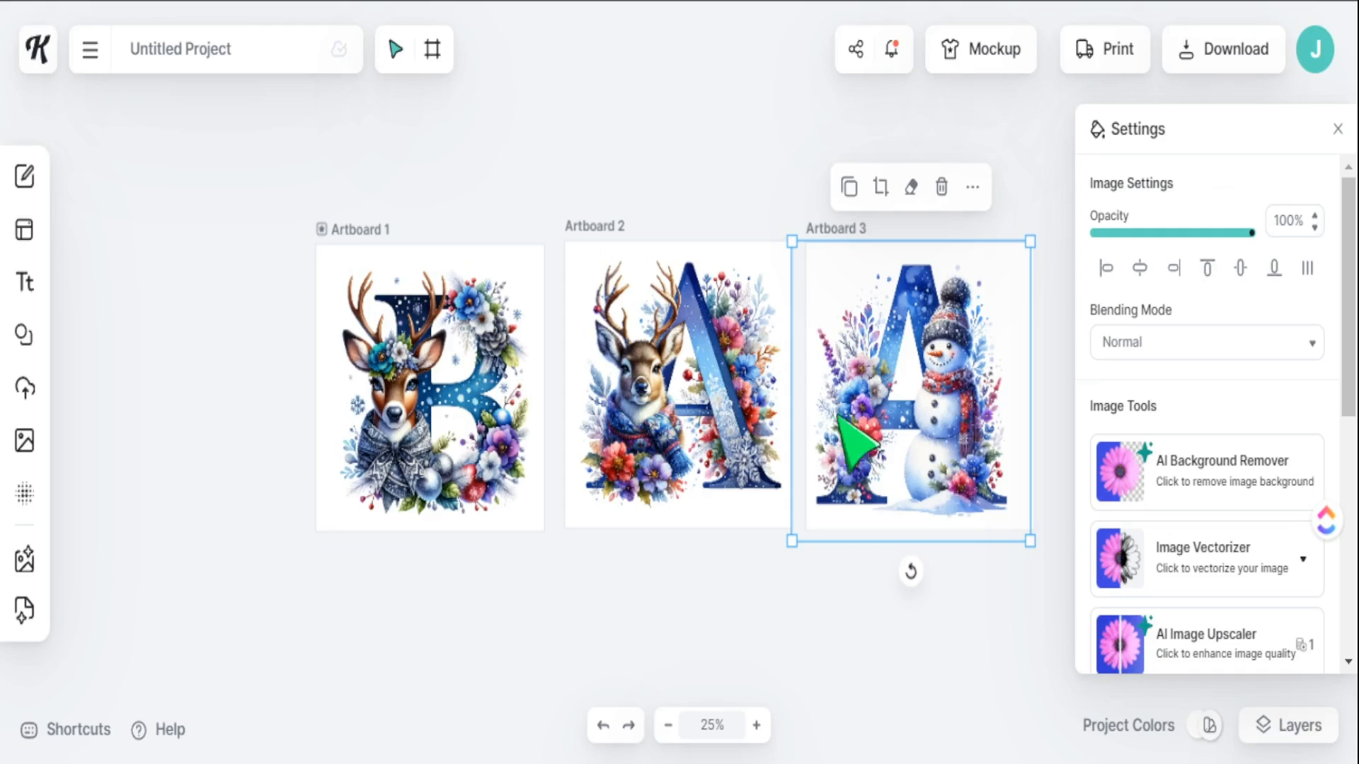
pyautogui.click(840, 228)
pyautogui.click(757, 726)
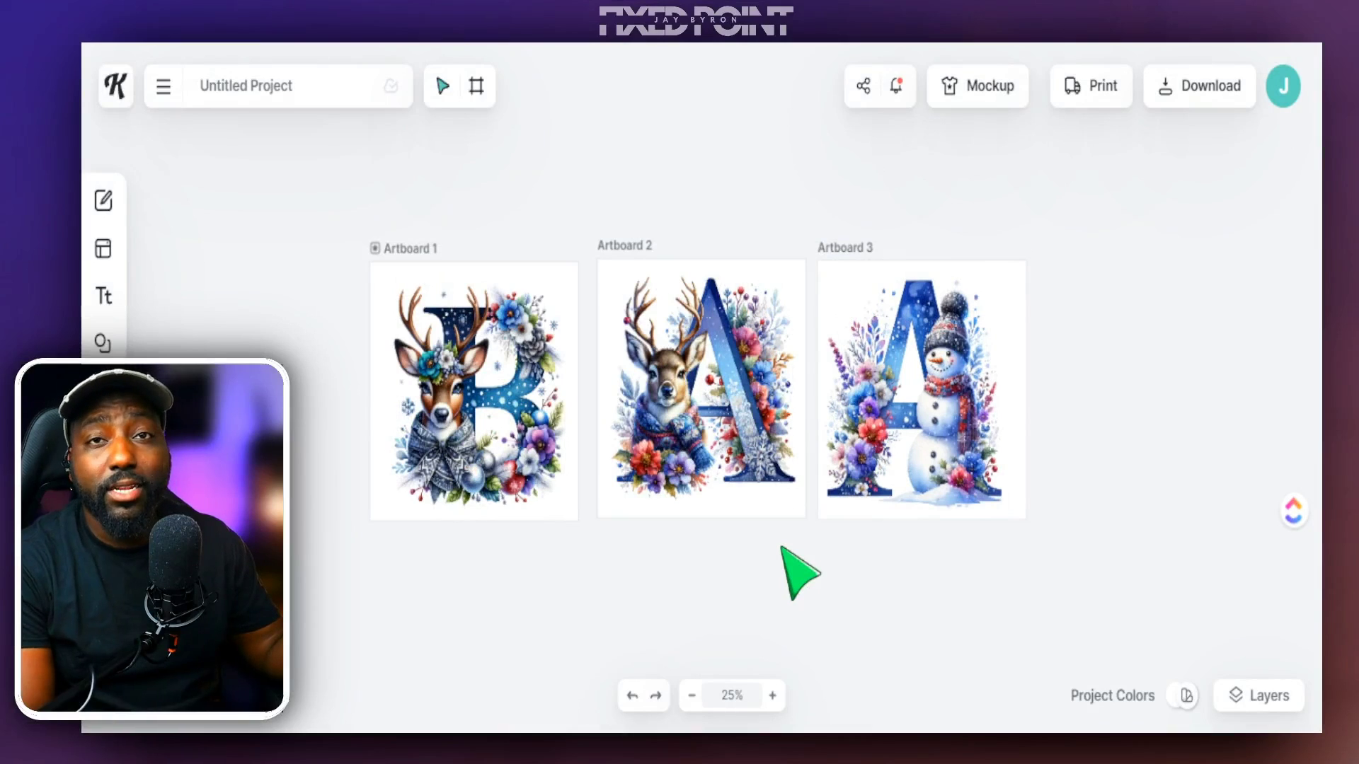
# - Check the download options for the artboards and close them without exporting
pyautogui.click(509, 360)
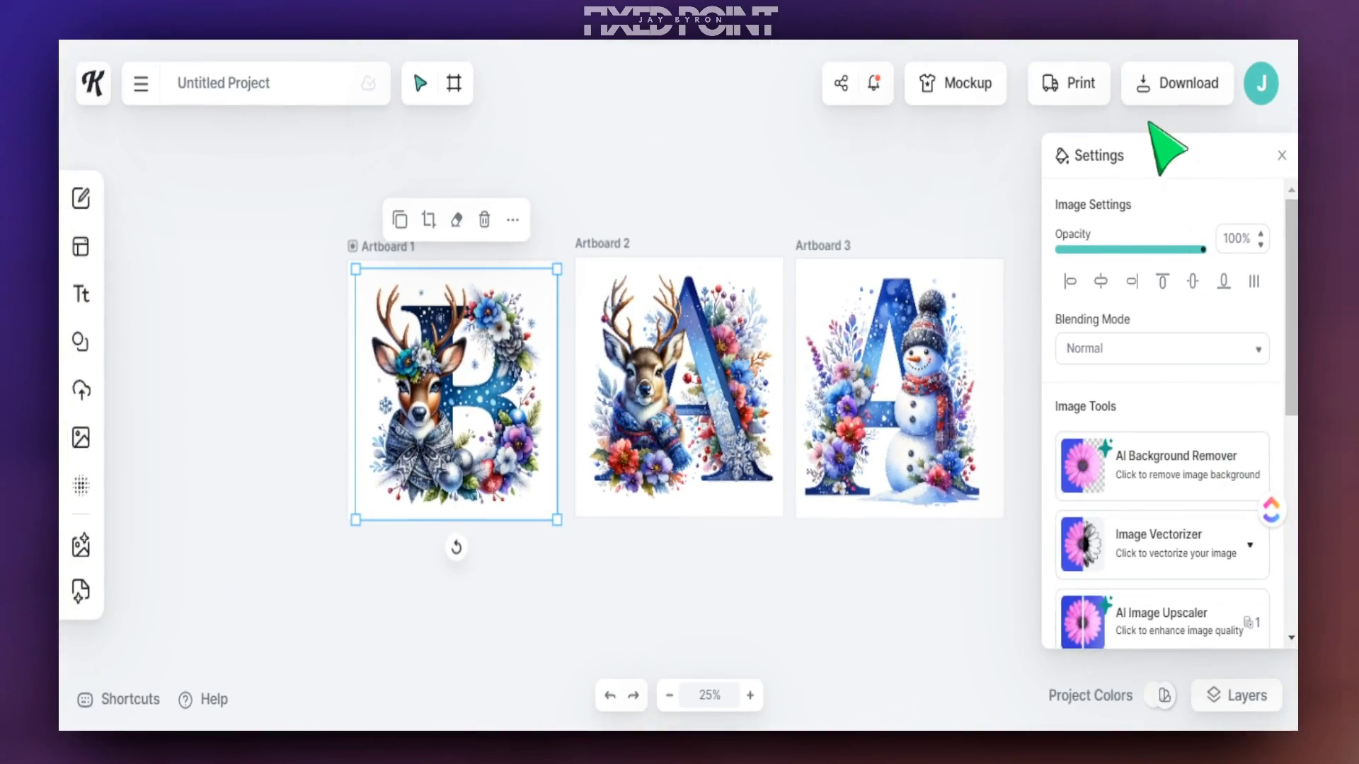
pyautogui.click(1142, 84)
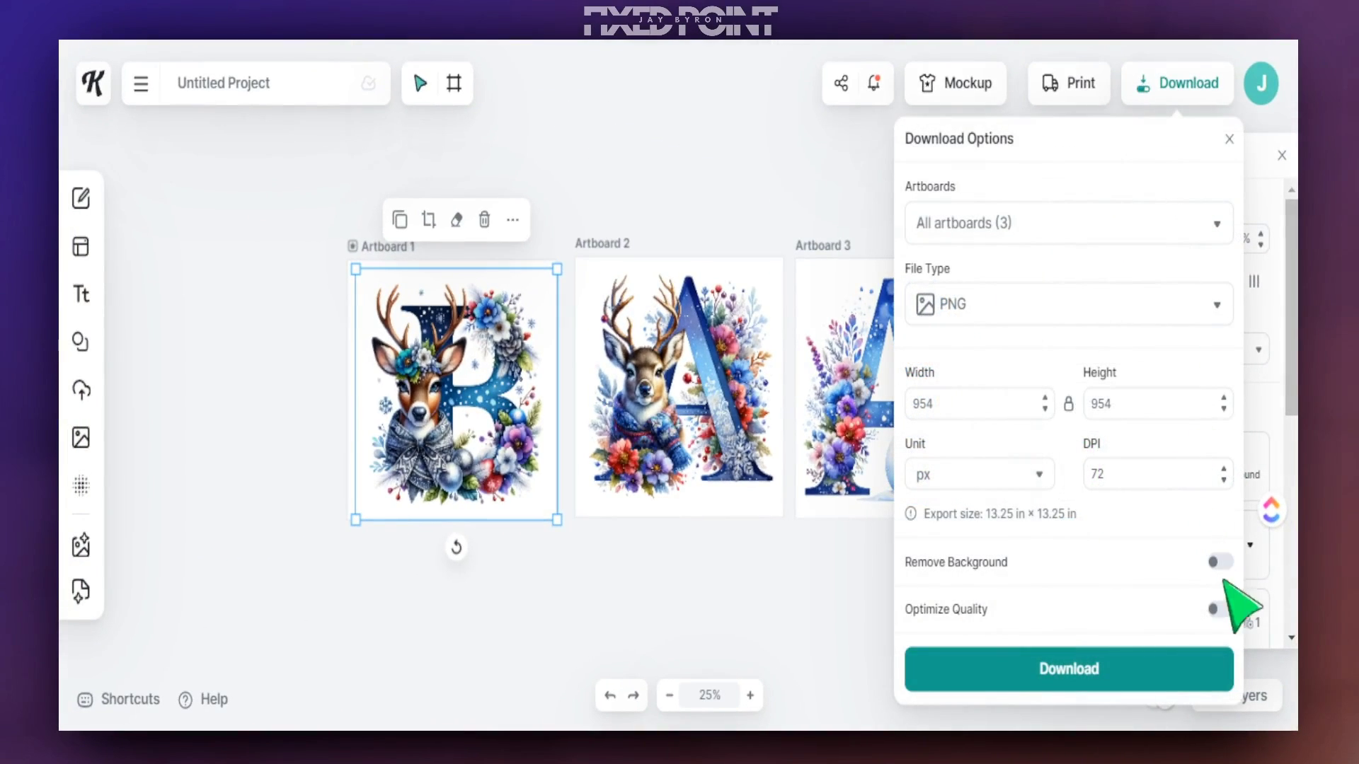
pyautogui.click(785, 561)
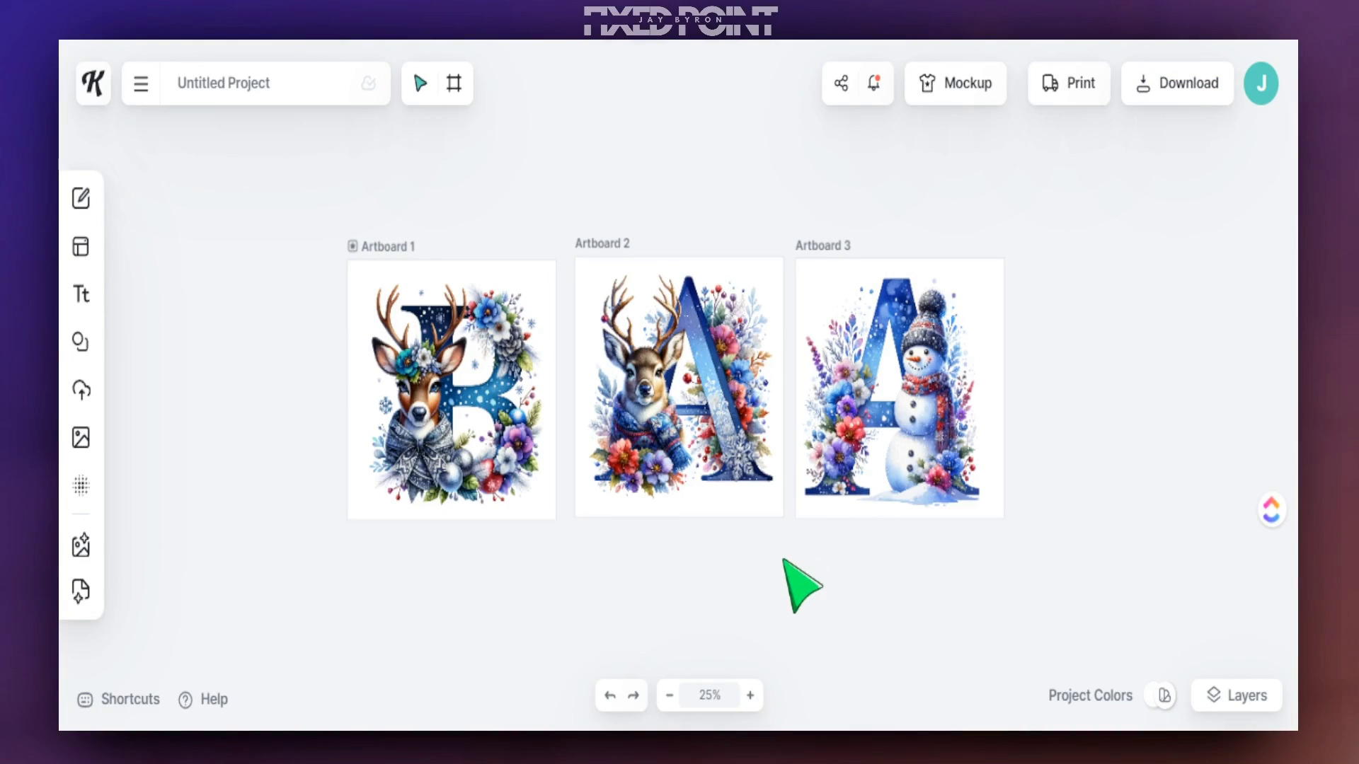